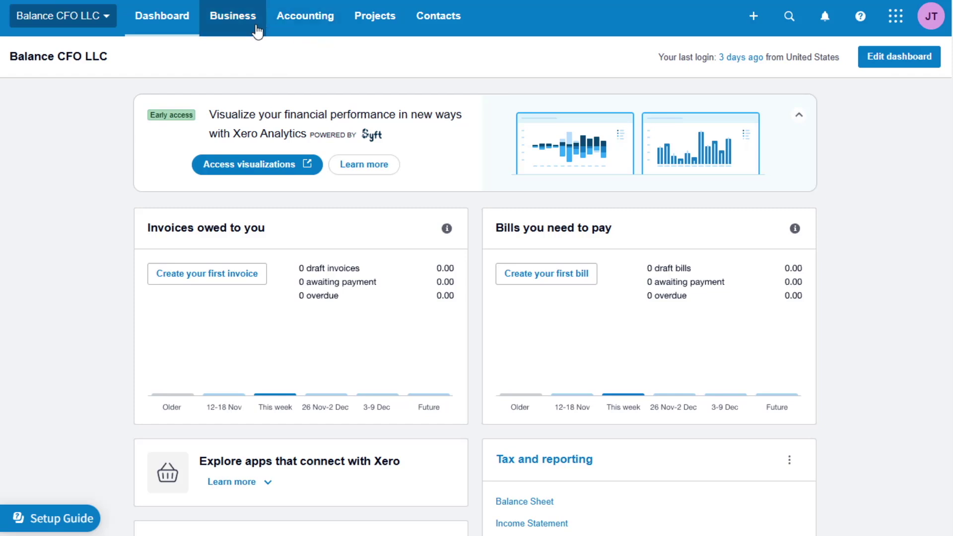
Create a new sales invoice from the invoices list
left_click(240, 28)
key("Escape")
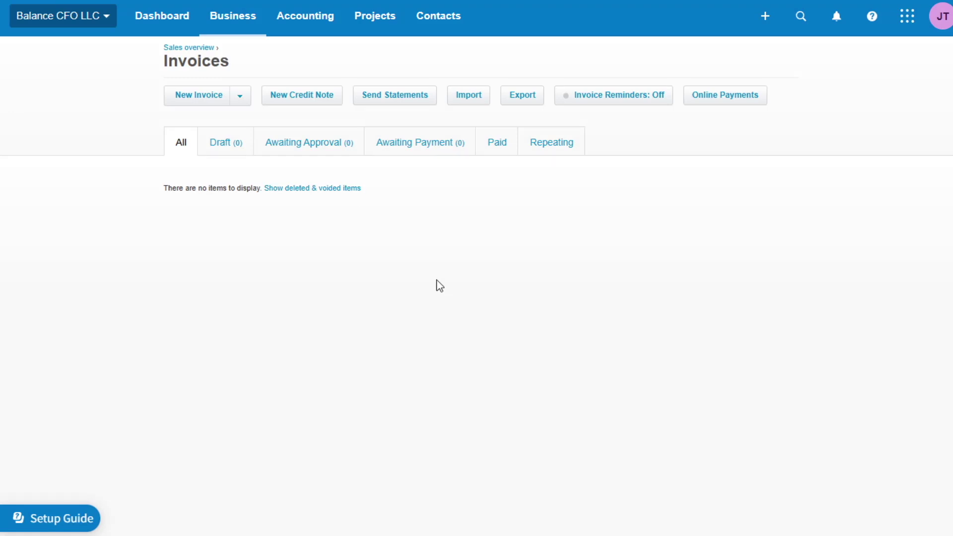
left_click(199, 101)
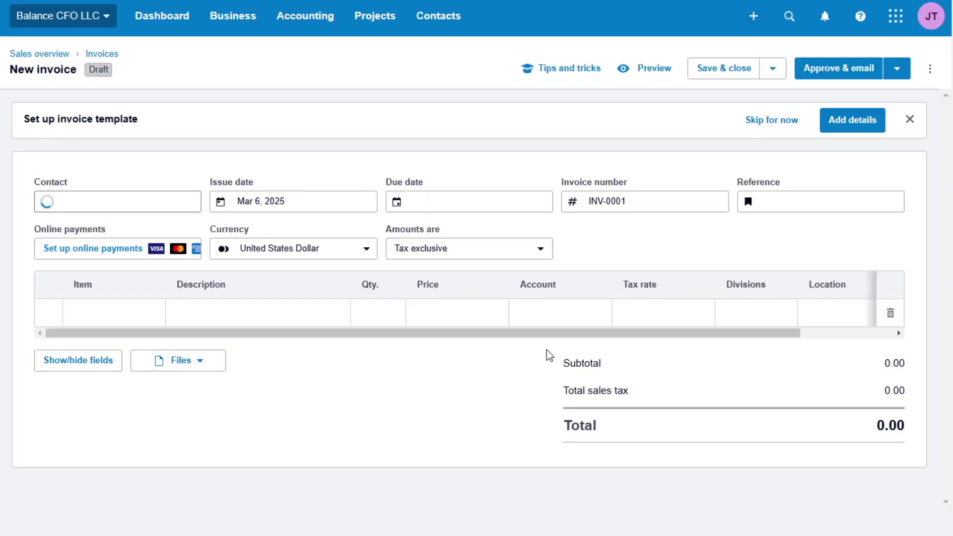
Enter prices of 1000 and 1500 on the first two invoice lines
left_click(487, 318)
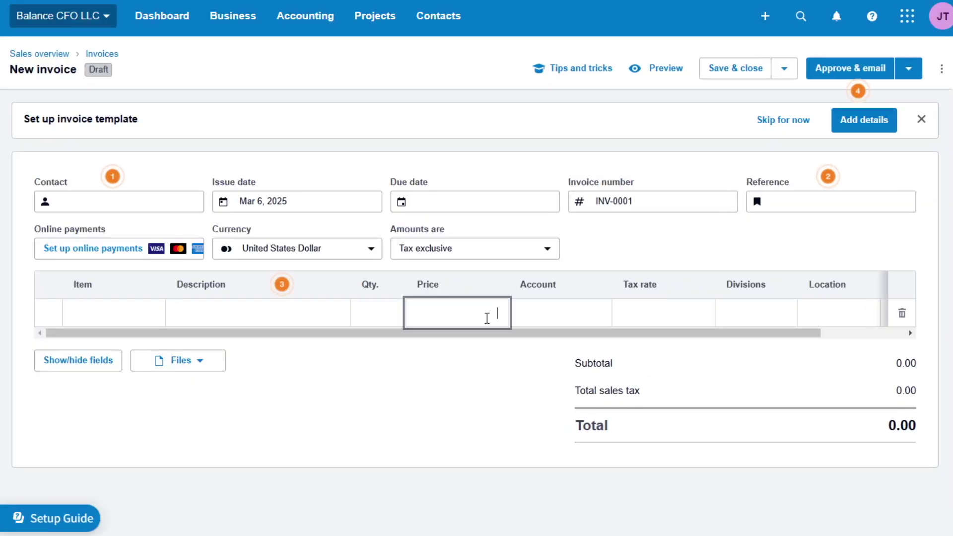
type("1000")
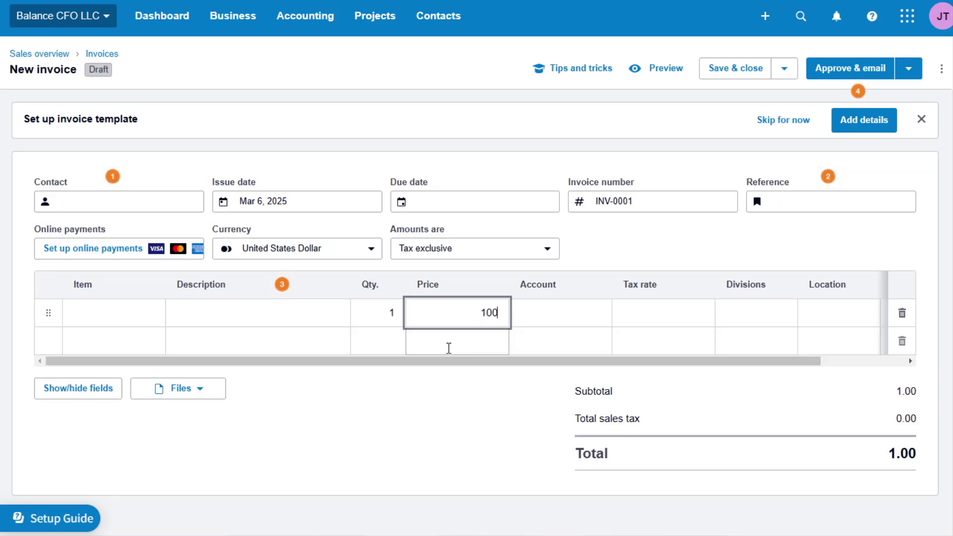
left_click(452, 342)
type("1500")
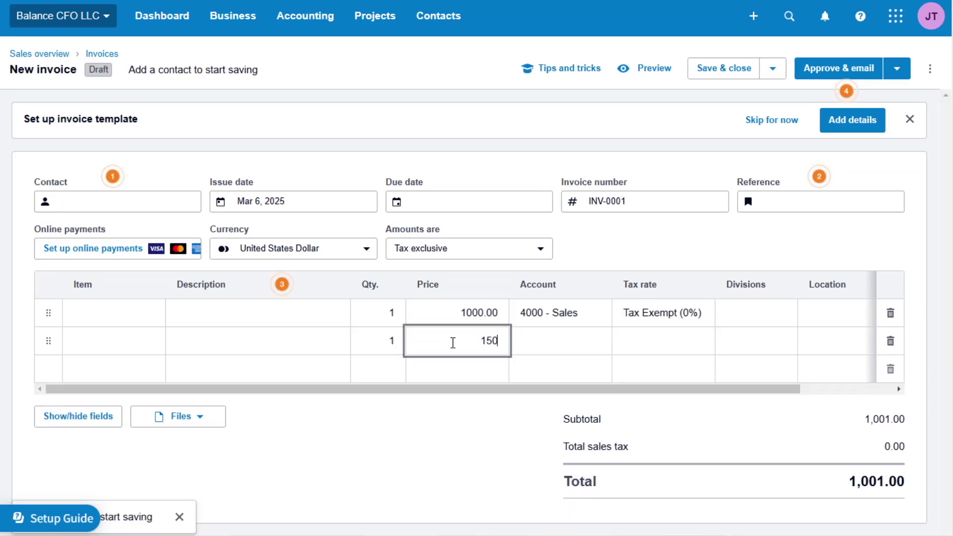
Assign the 1000.00 invoice line to the Digital Products division and the Online Sales location
left_click(754, 312)
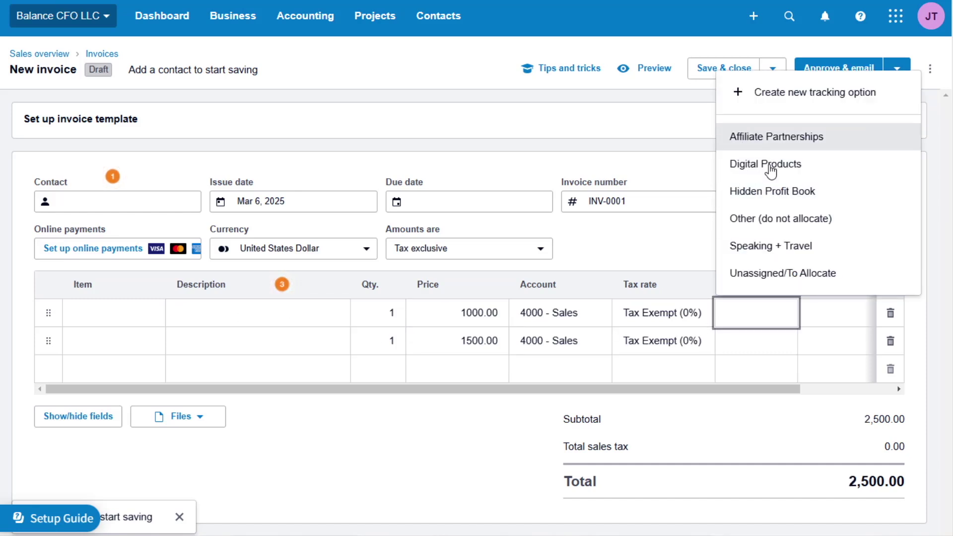
left_click(684, 254)
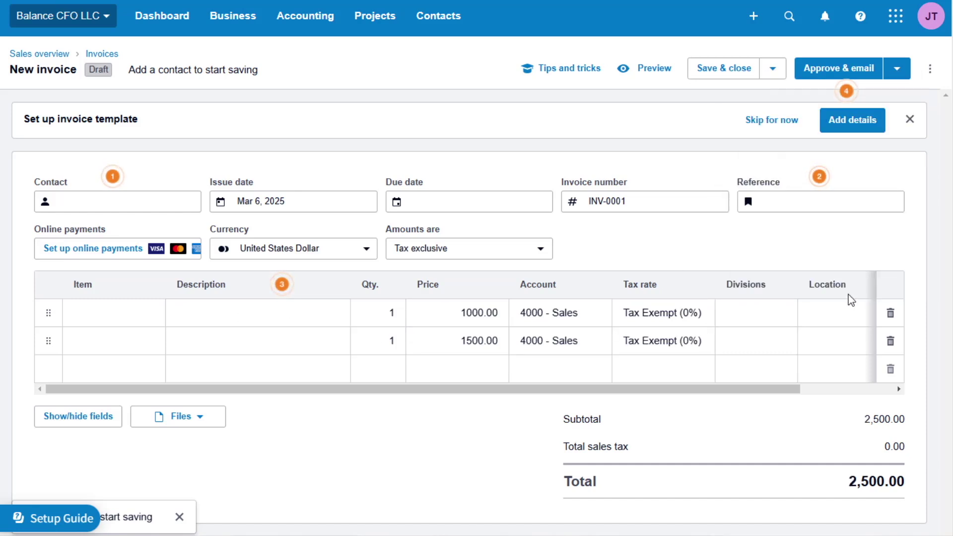
left_click_drag(748, 393, 857, 392)
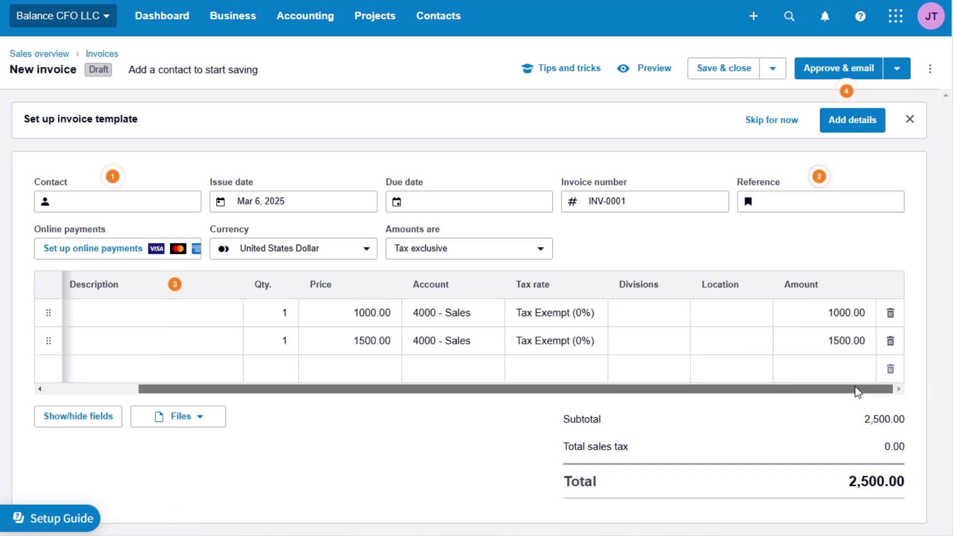
left_click(639, 311)
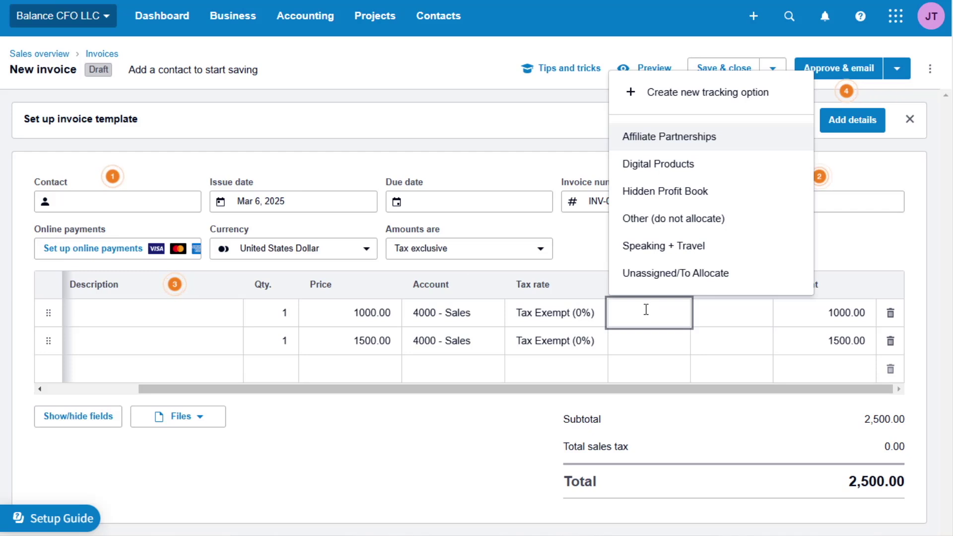
left_click(678, 164)
left_click(726, 309)
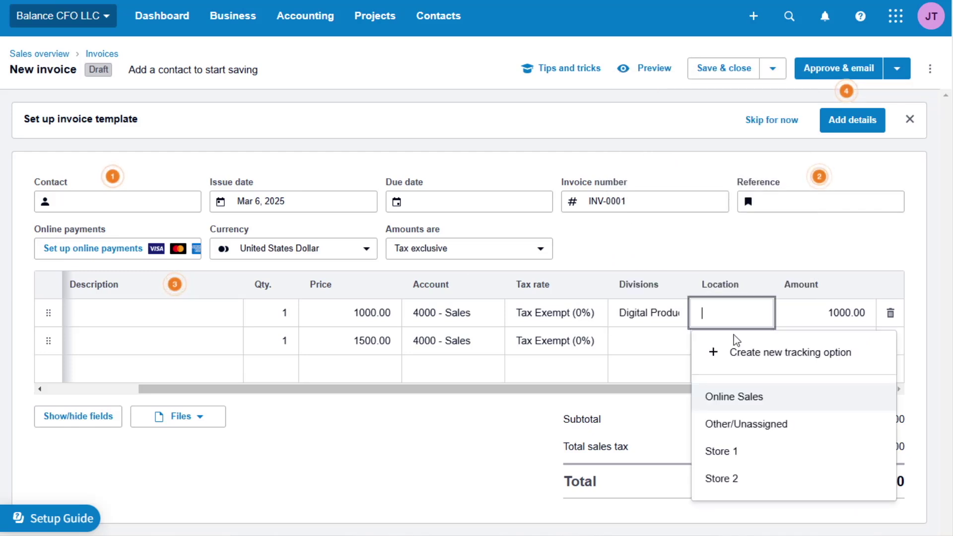
left_click(745, 404)
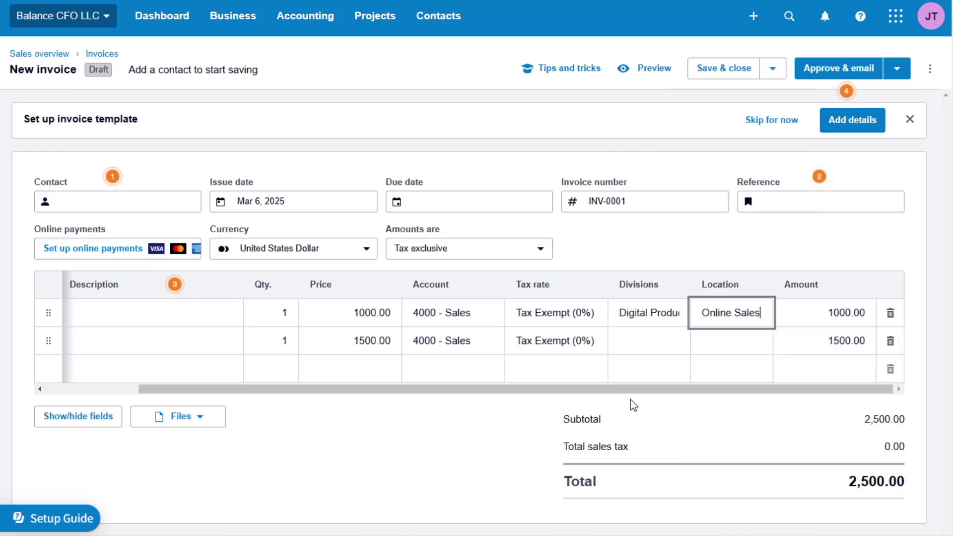
Assign the 1500.00 invoice line to the Speaking + Travel division and the Other/Unassigned location
left_click(639, 341)
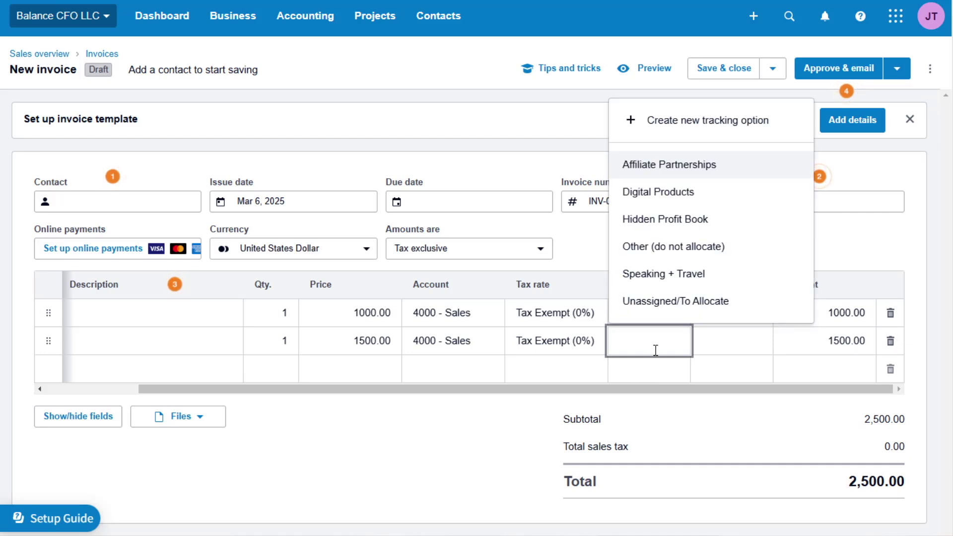
left_click(740, 276)
left_click(747, 347)
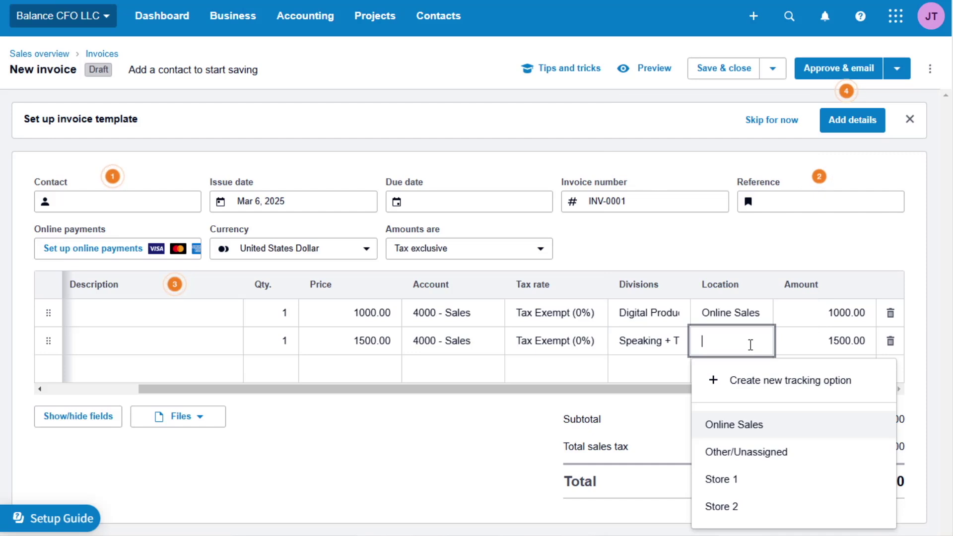
left_click(763, 450)
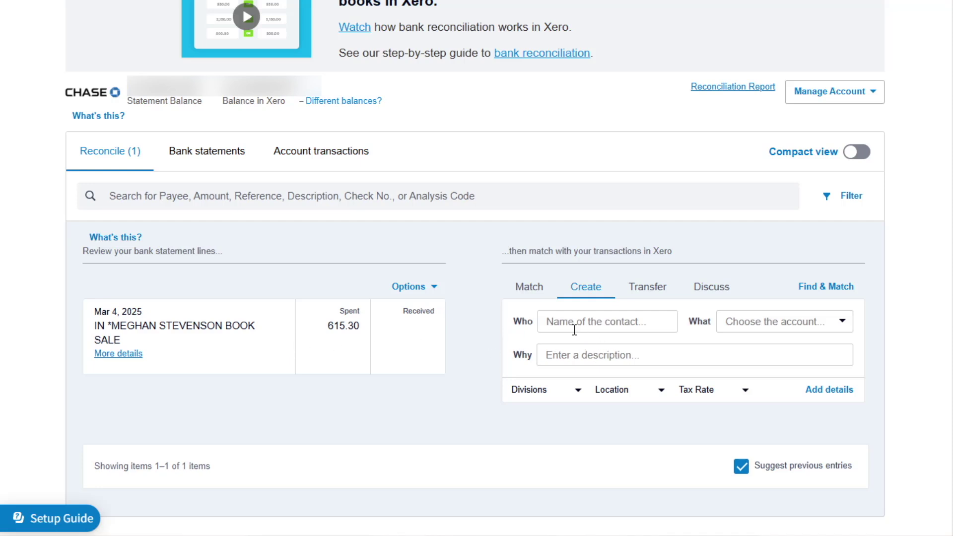
Code the 615.30 Chase statement line with the payee's existing contact, account 6500 - Book Expenses and the description Editing
left_click(635, 323)
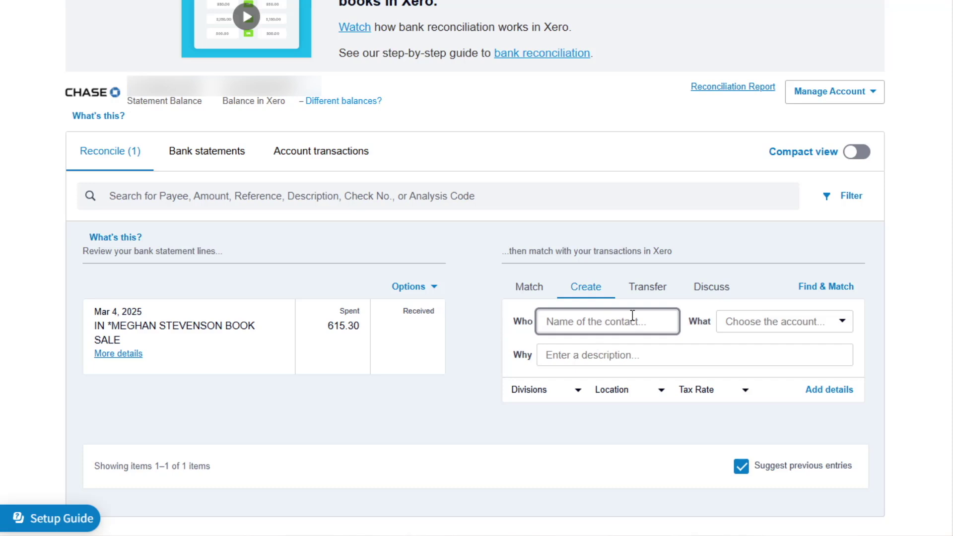
type("Me")
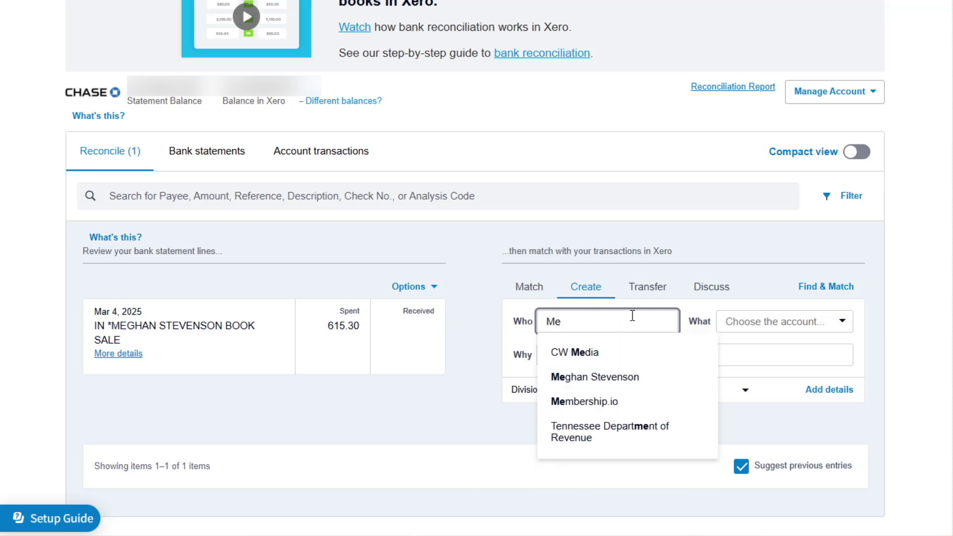
left_click(630, 376)
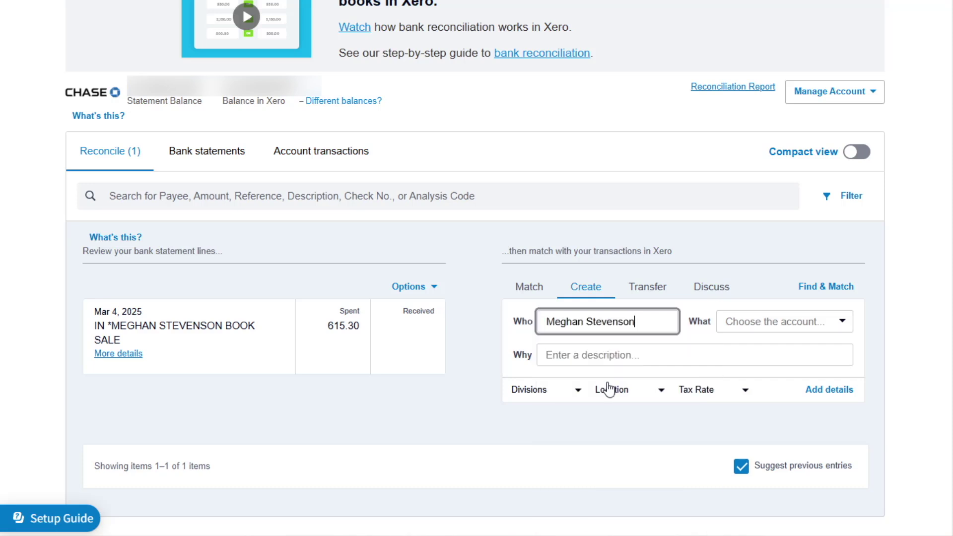
left_click(764, 324)
type("boo")
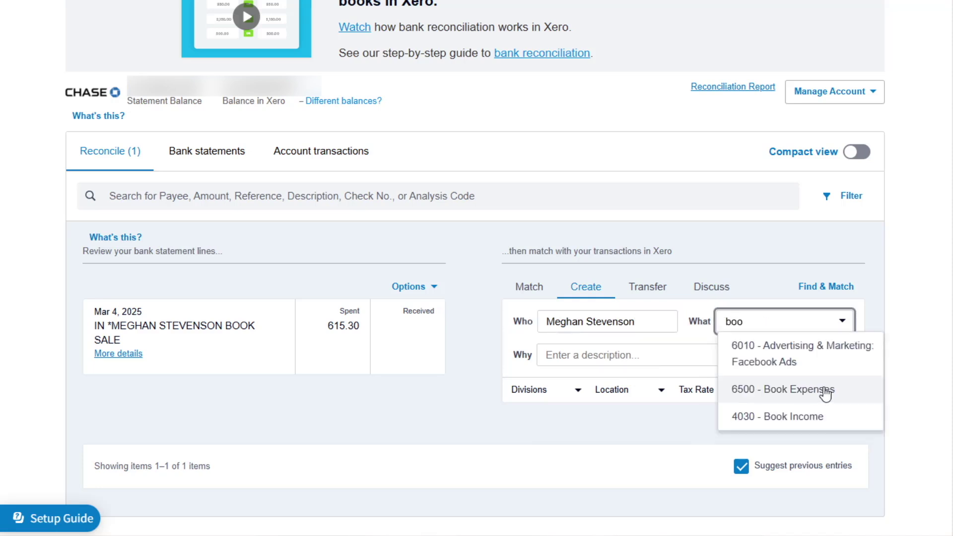
left_click(819, 389)
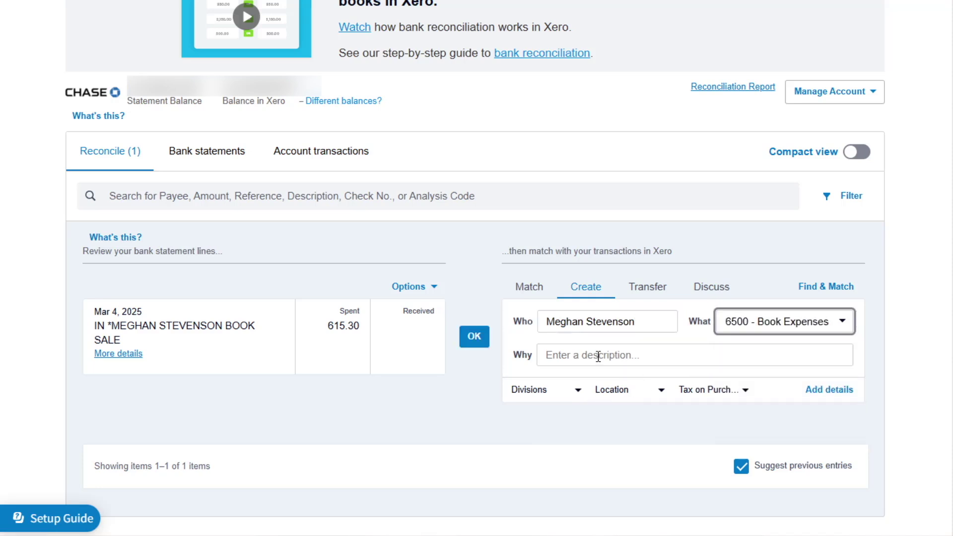
left_click(560, 356)
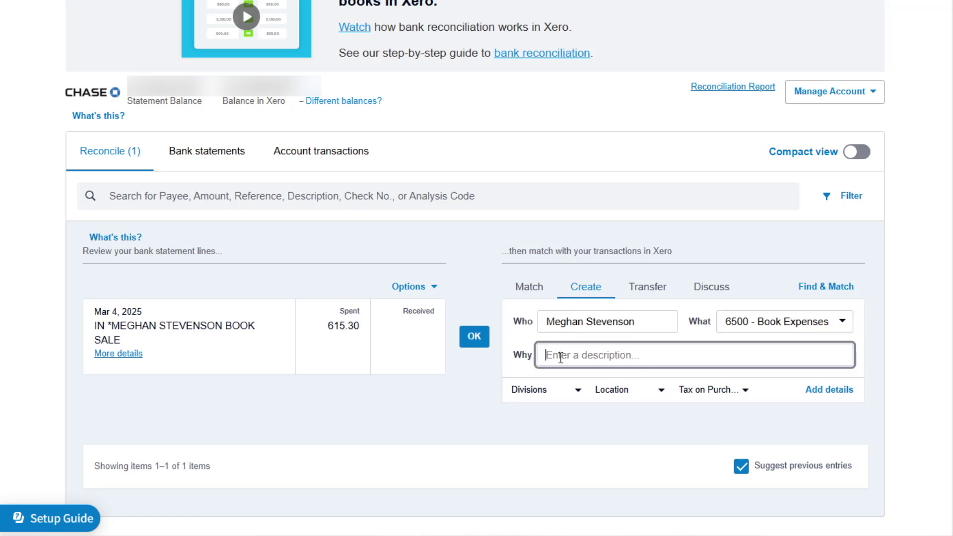
type("Editing")
Assign the Hidden Profit Book division and Other/Unassigned location to the 615.30 statement line and reconcile it
left_click(577, 393)
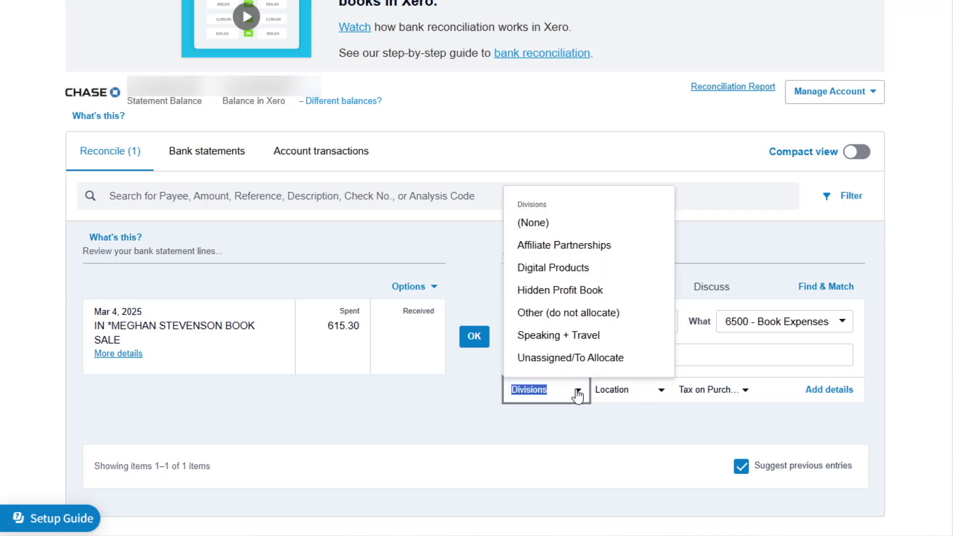
left_click(559, 291)
left_click(661, 392)
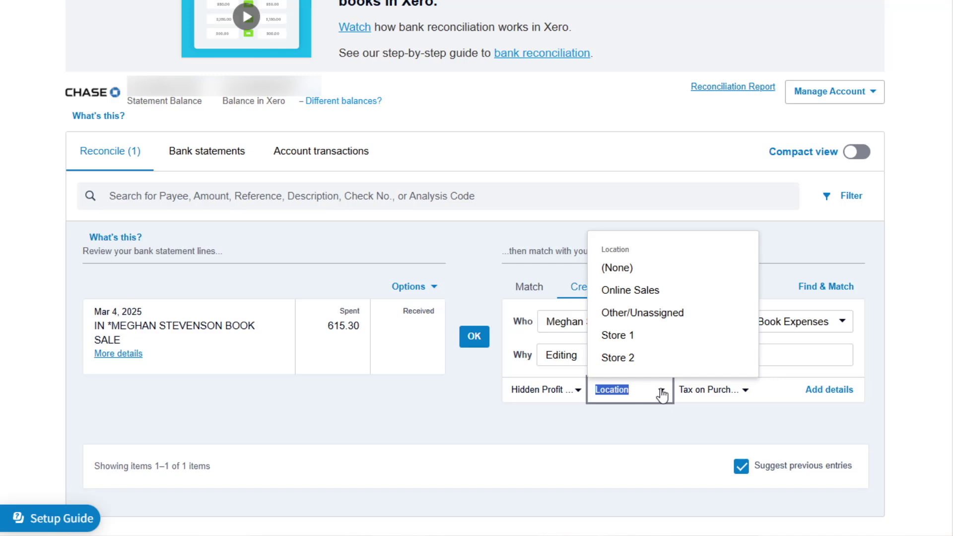
left_click(655, 314)
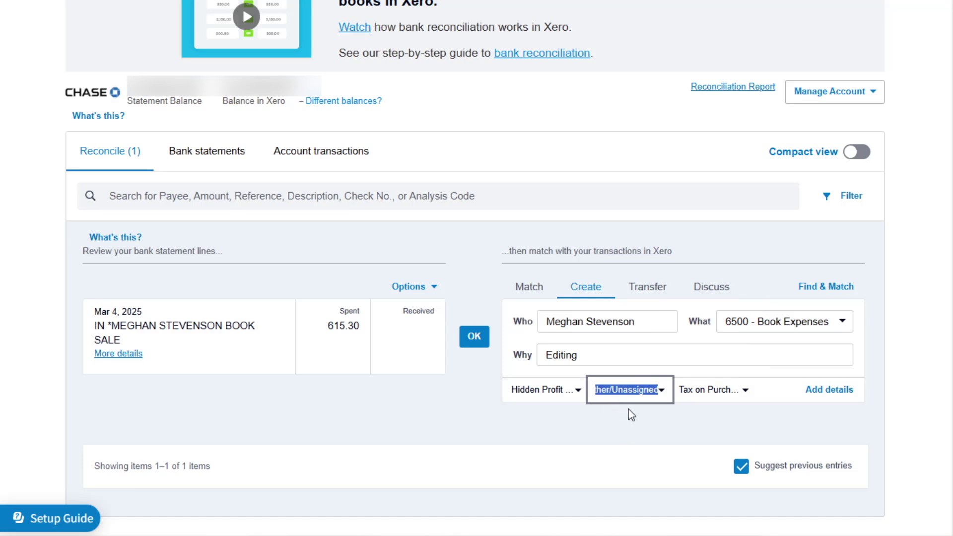
left_click(476, 337)
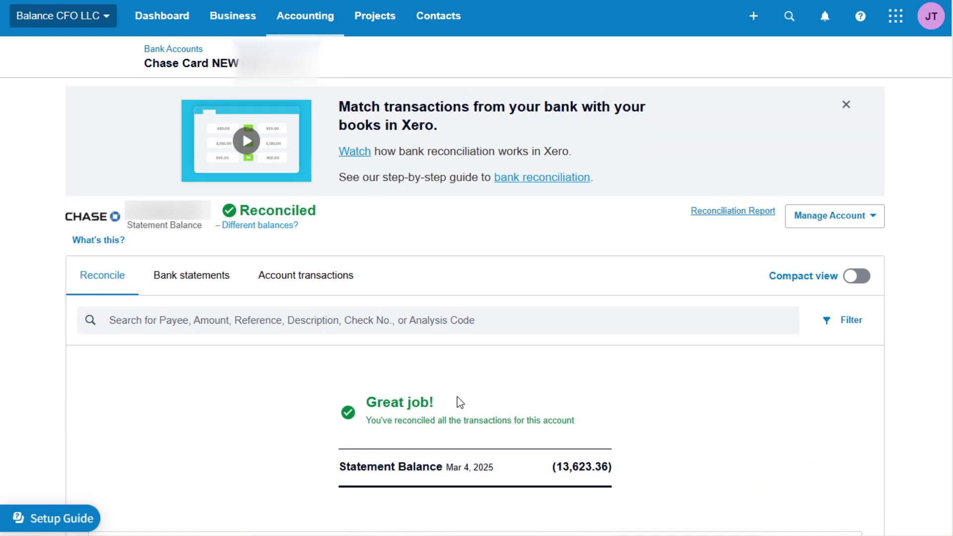
Open the Income Statement (Profit and Loss) report and review its month-to-date income and expenses
left_click(304, 15)
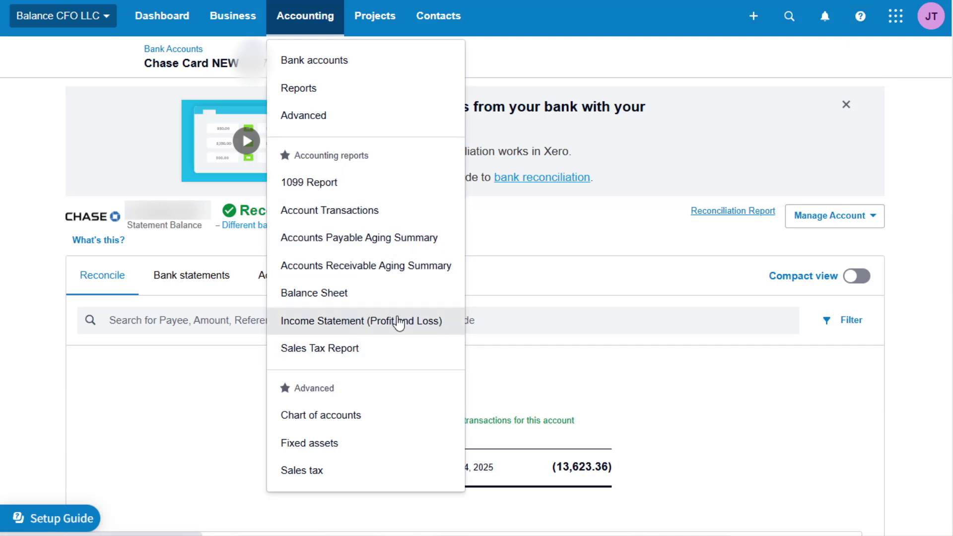
left_click(354, 322)
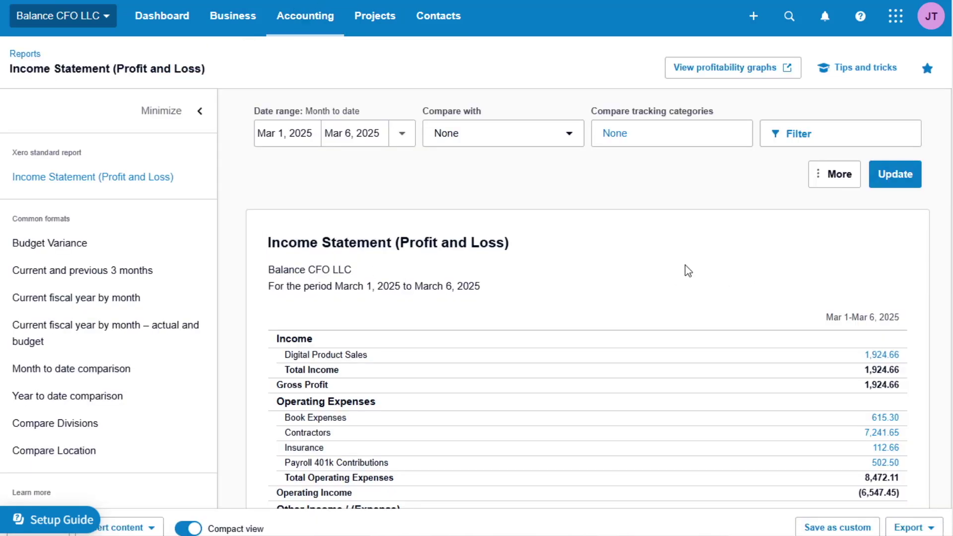
scroll(689, 270, "down", 2)
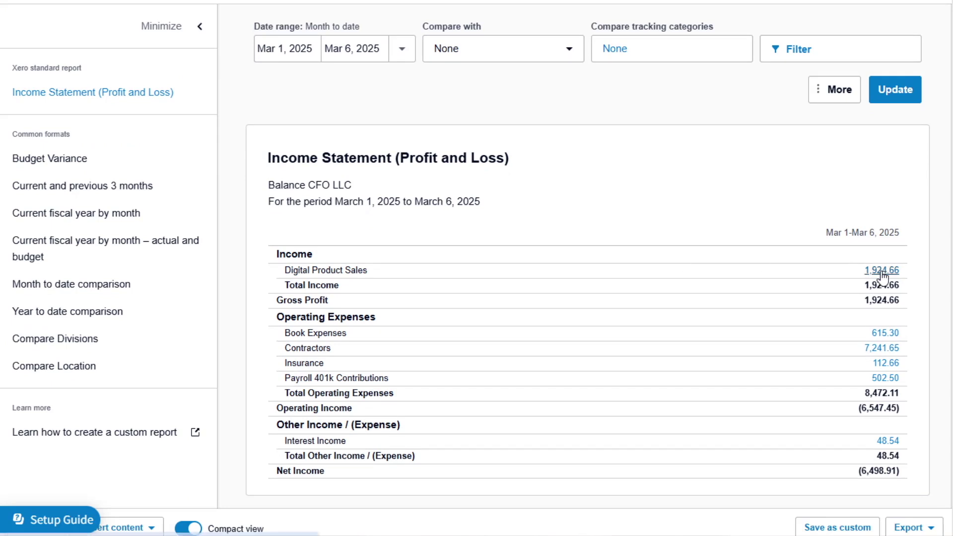
scroll(692, 338, "up", 2)
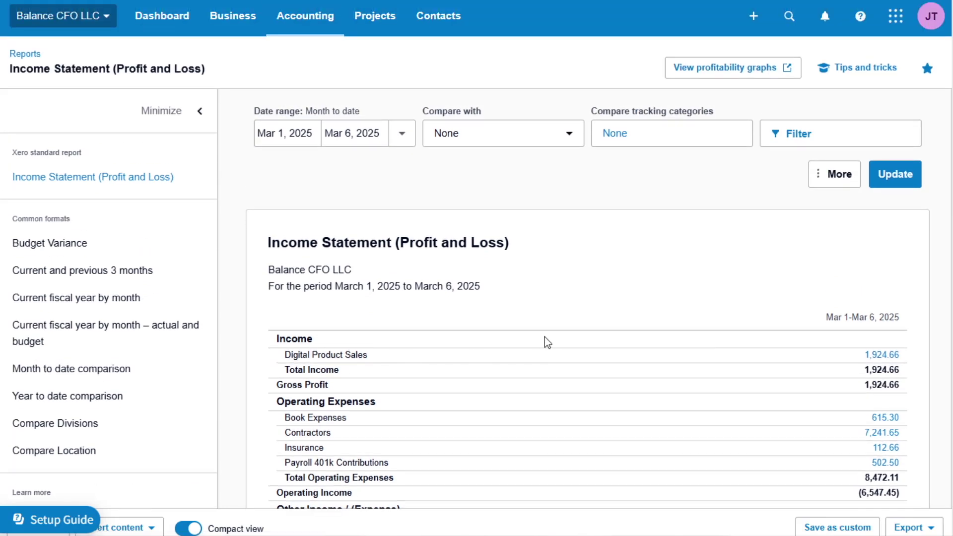
scroll(633, 323, "down", 2)
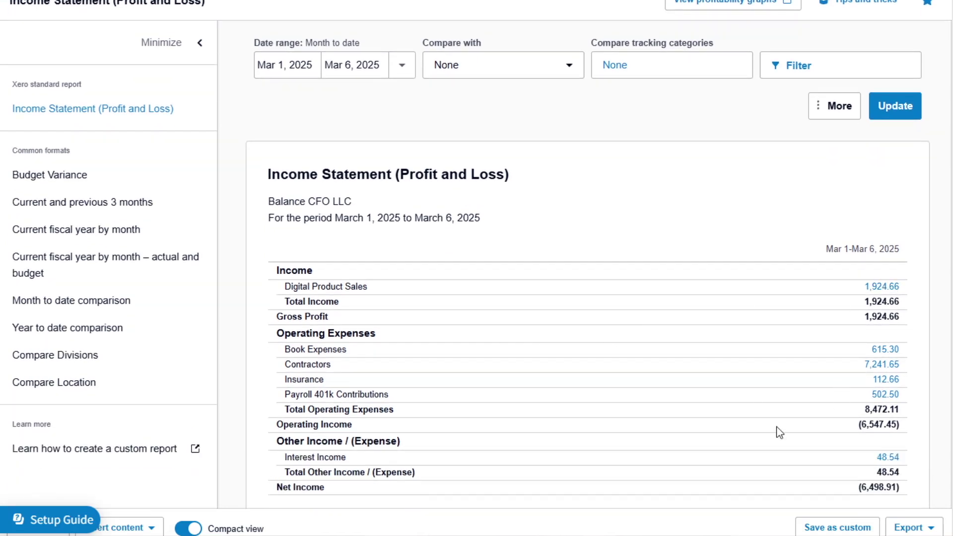
scroll(732, 374, "up", 2)
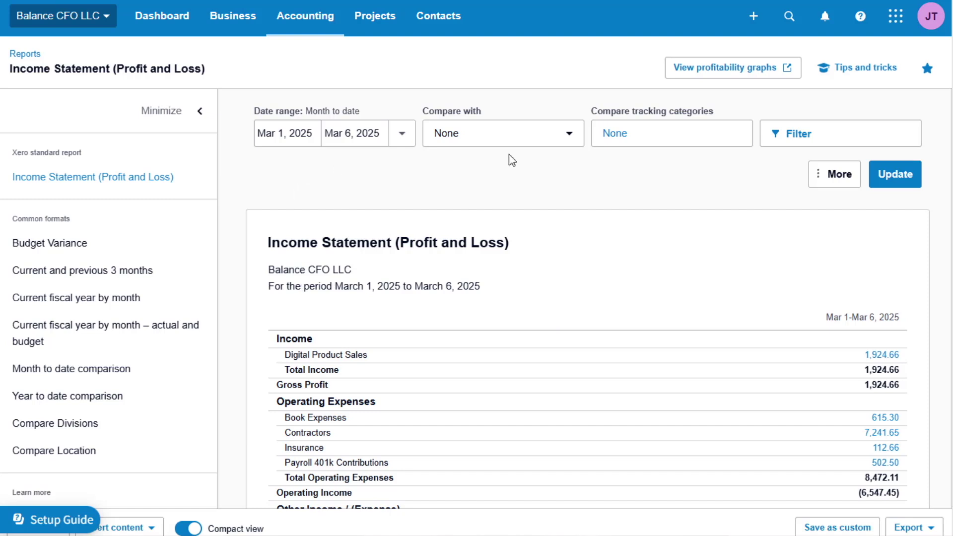
Compare the Income Statement by the Digital Products option of the Divisions tracking category and update the report
left_click(679, 141)
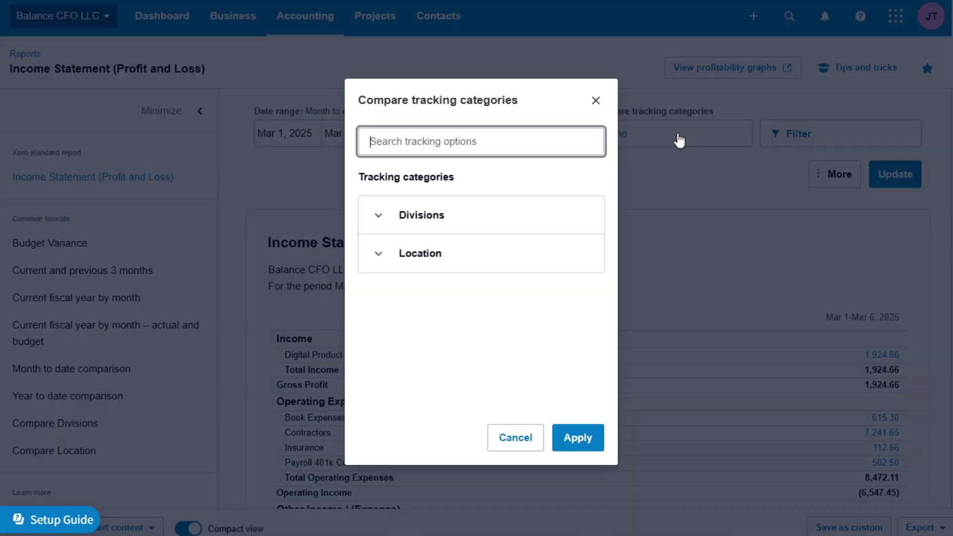
left_click(381, 215)
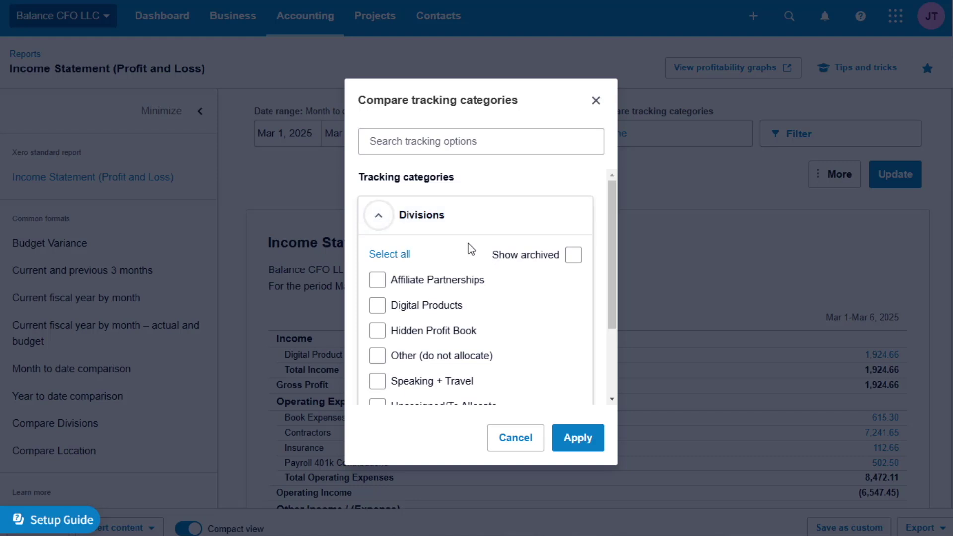
scroll(471, 249, "down", 3)
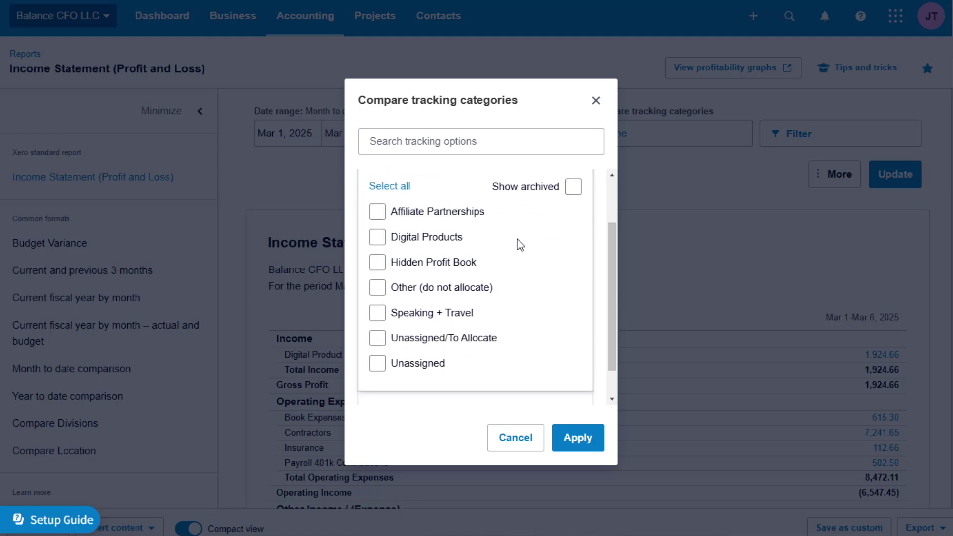
left_click(378, 239)
left_click(578, 433)
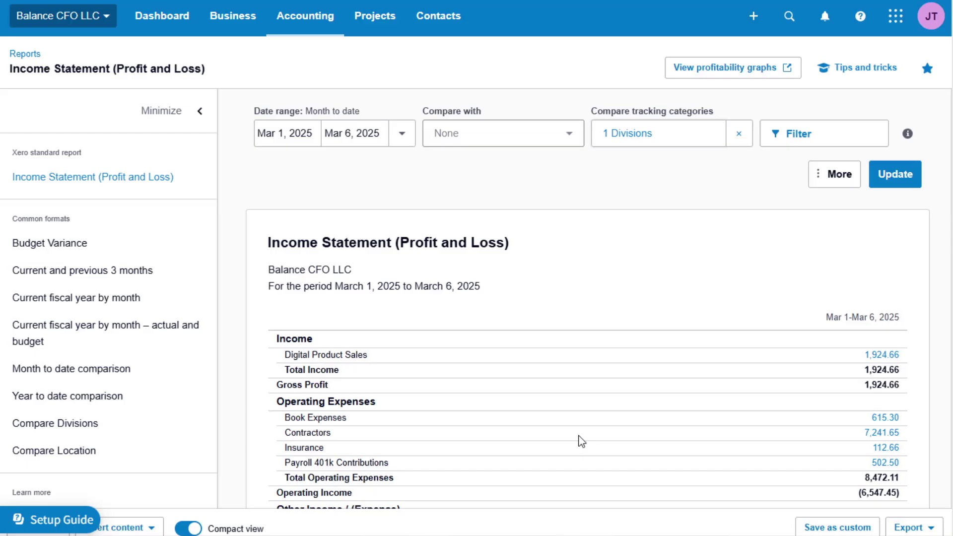
left_click(898, 187)
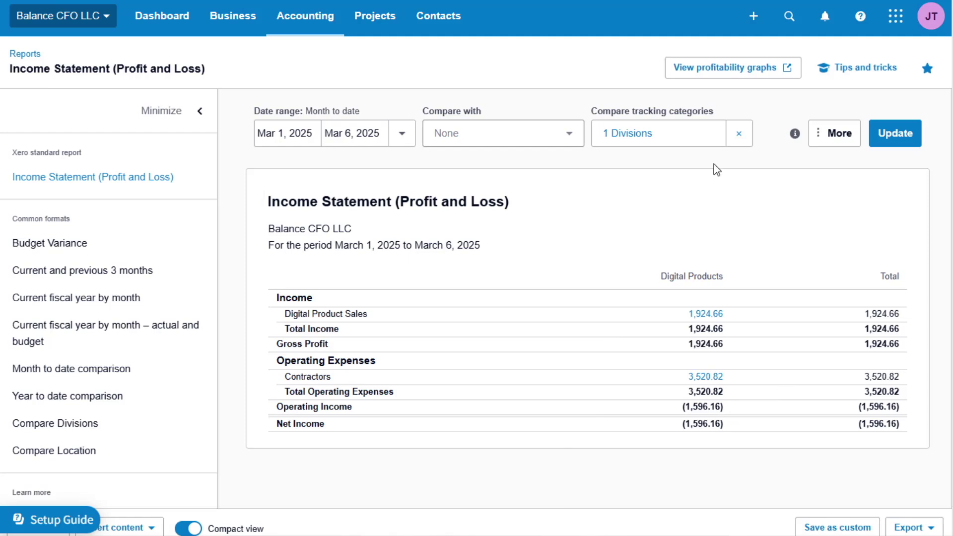
Replace the report's tracking comparison with all options of the Divisions category, update it and review the figures by division
left_click(740, 142)
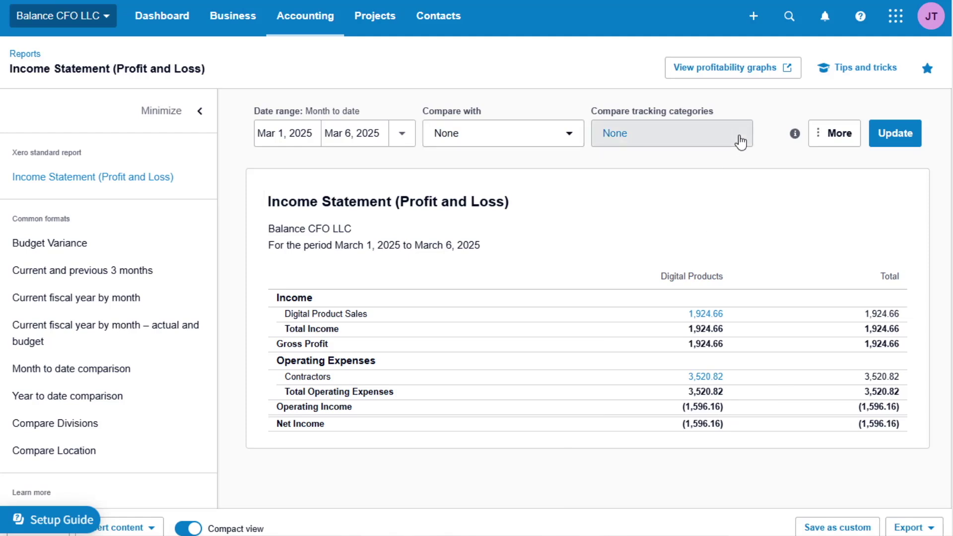
left_click(678, 140)
left_click(411, 218)
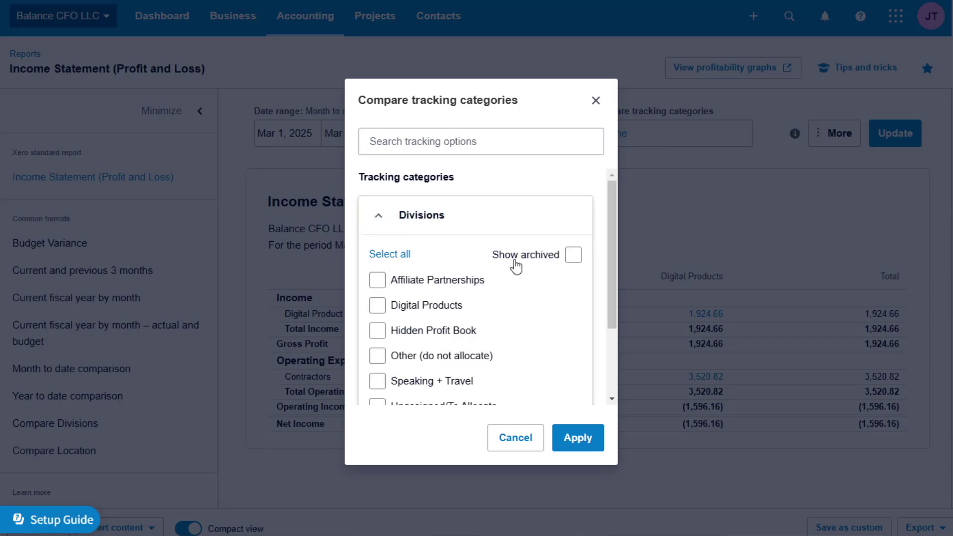
left_click(392, 256)
left_click(571, 437)
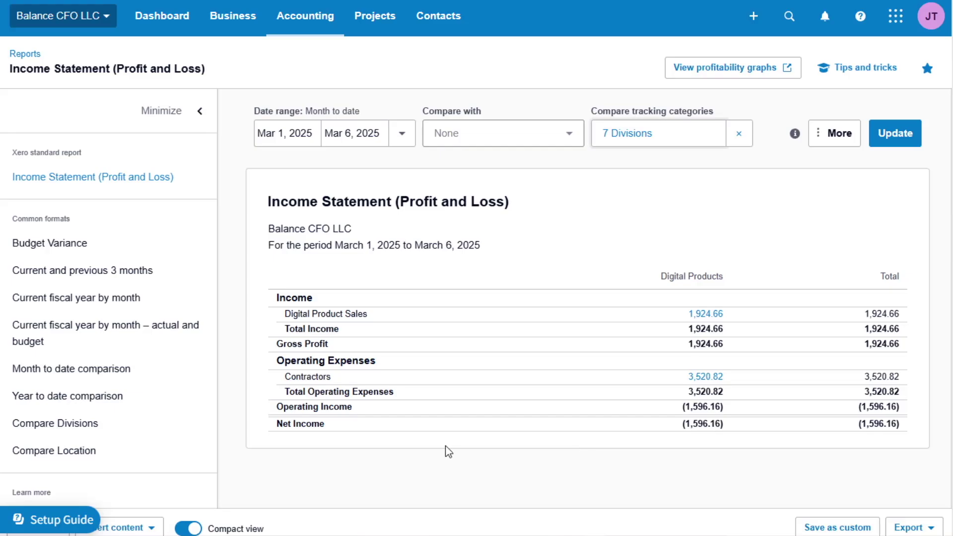
left_click(893, 133)
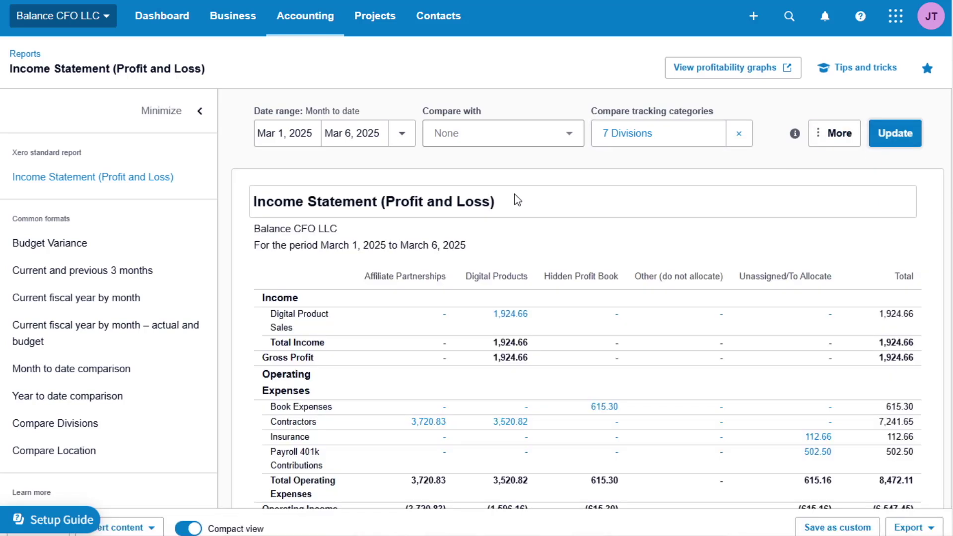
scroll(545, 289, "down", 1)
scroll(545, 289, "down", 1)
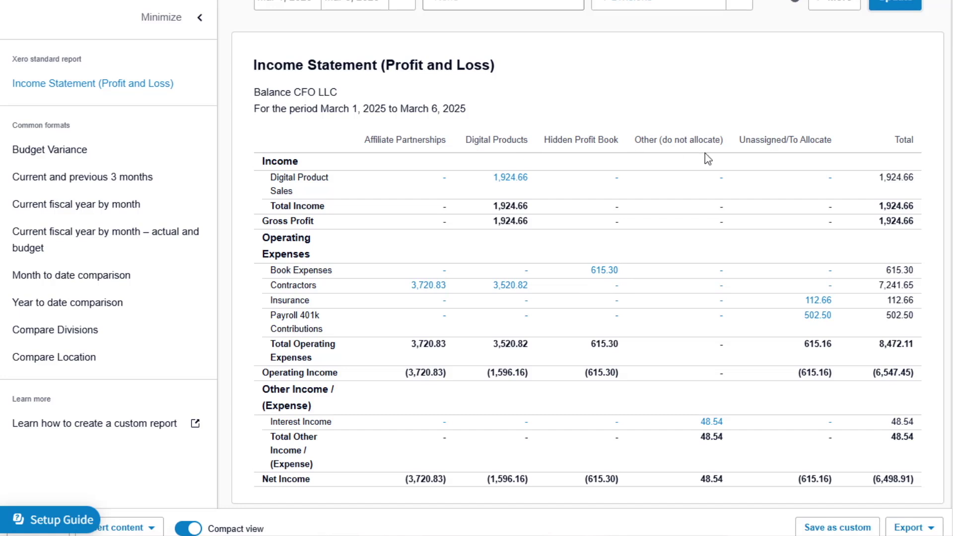
scroll(730, 169, "down", 1)
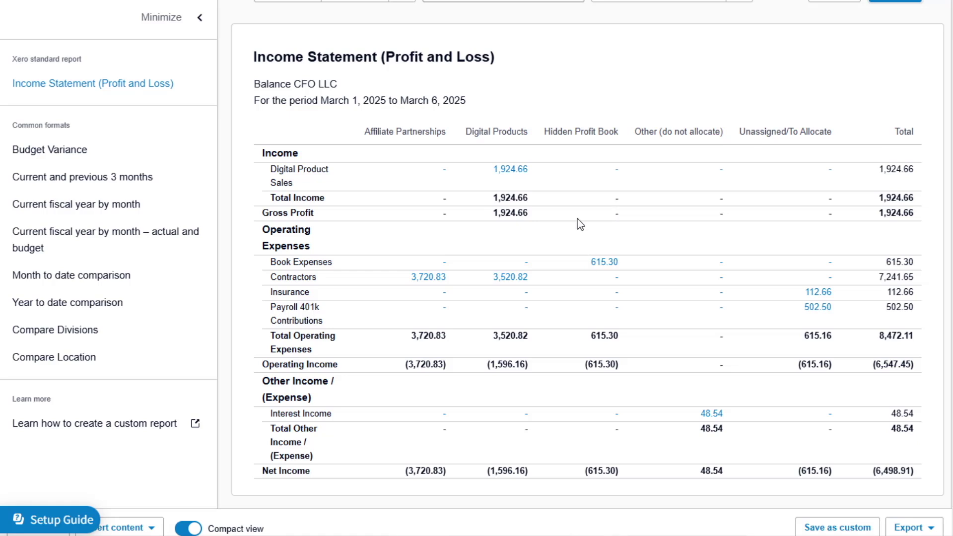
scroll(389, 292, "up", 3)
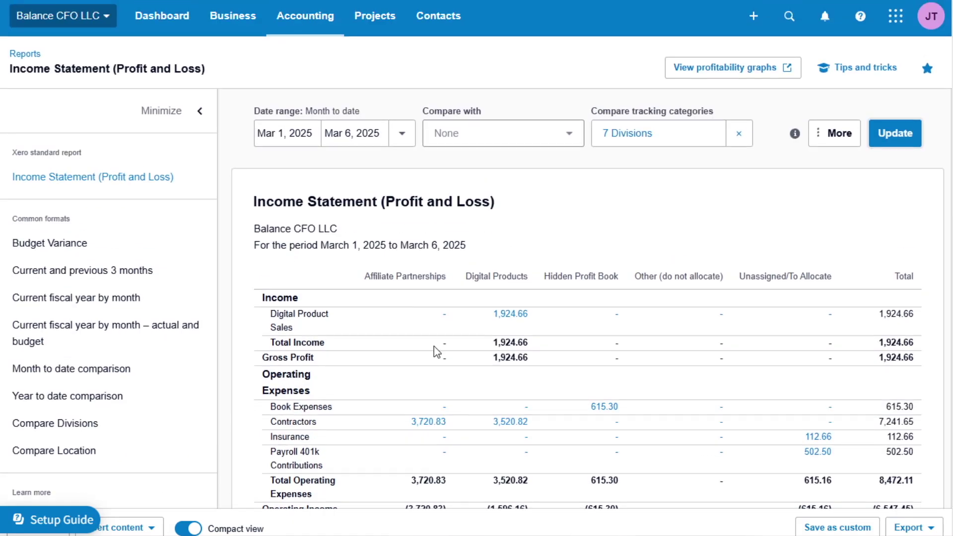
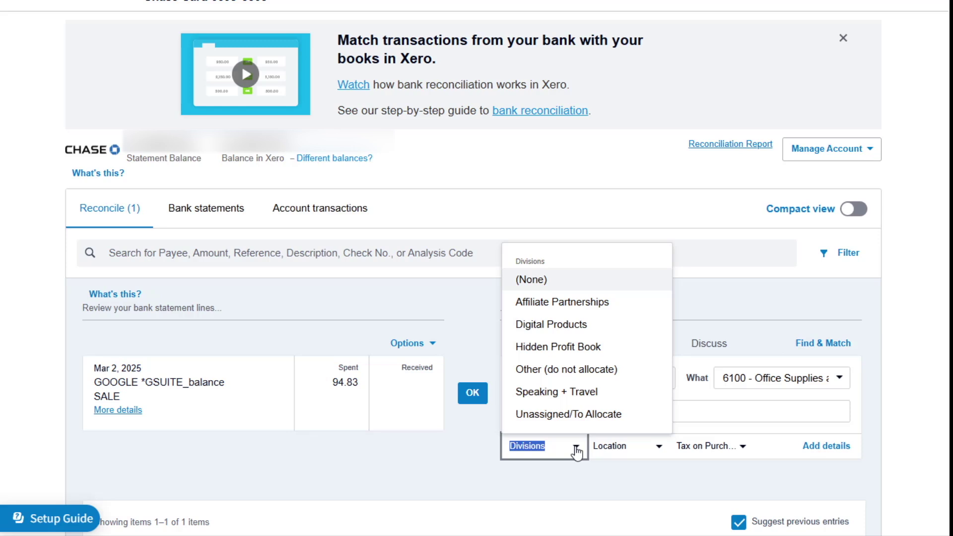
Start creating a bank rule from the 94.83 GOOGLE *GSUITE_balance statement line
left_click(705, 299)
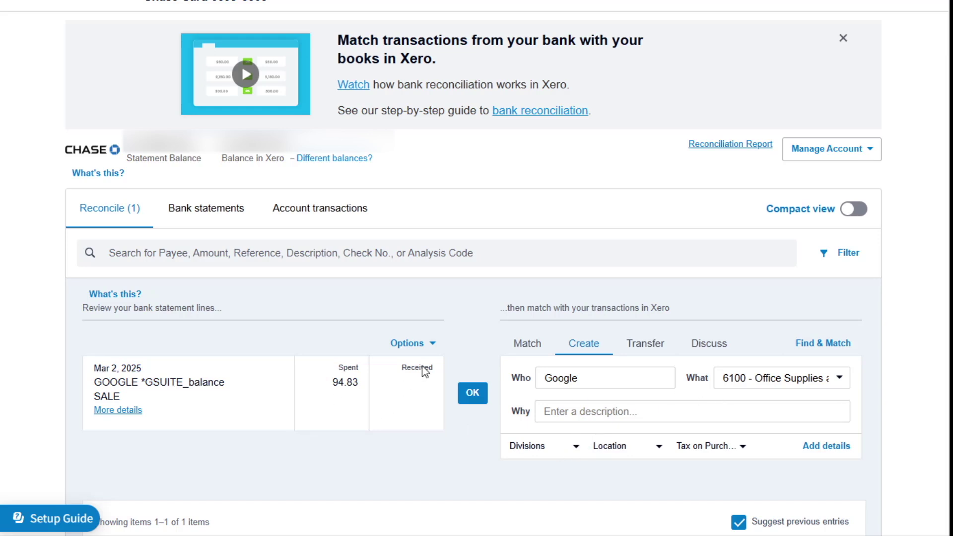
left_click(431, 343)
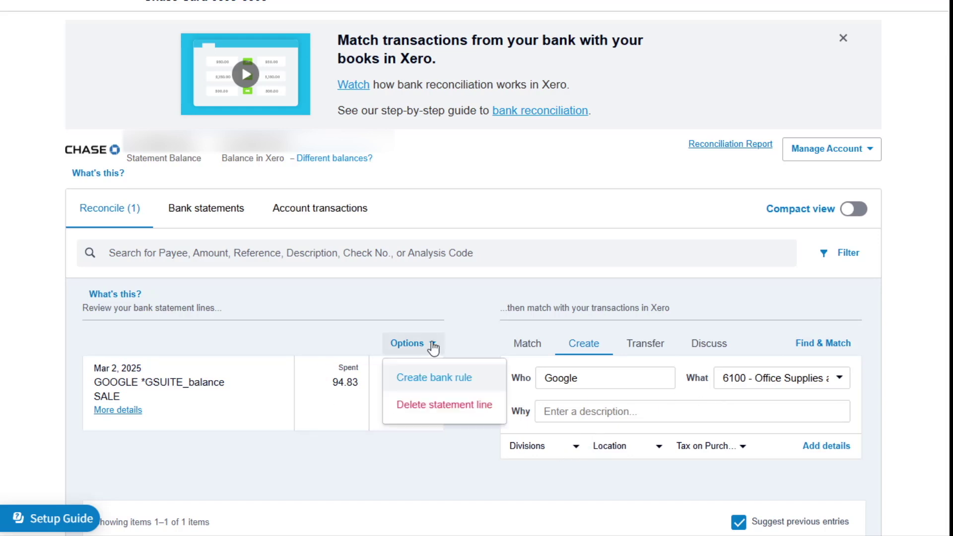
left_click(438, 382)
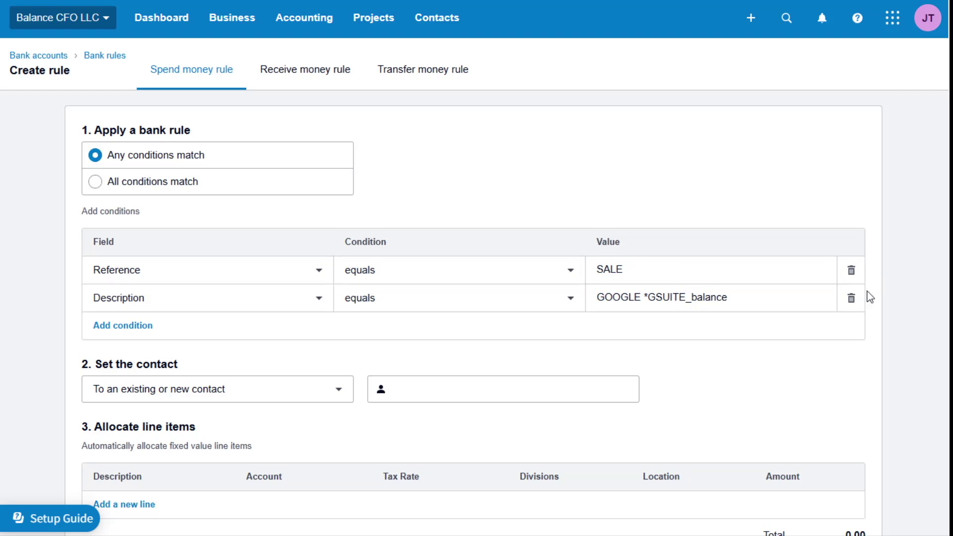
Remove the rule's Reference condition and set the Description condition to contains
left_click(852, 273)
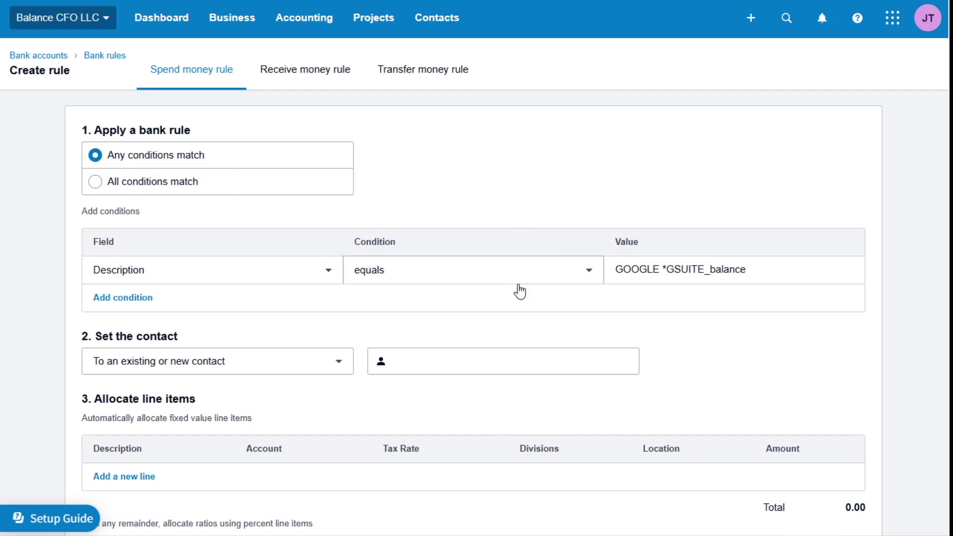
left_click(588, 274)
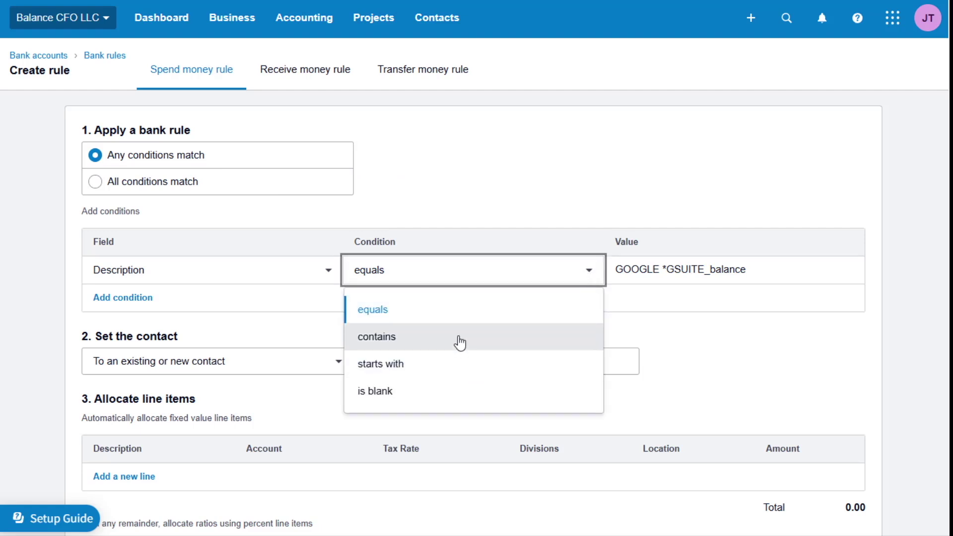
left_click(479, 338)
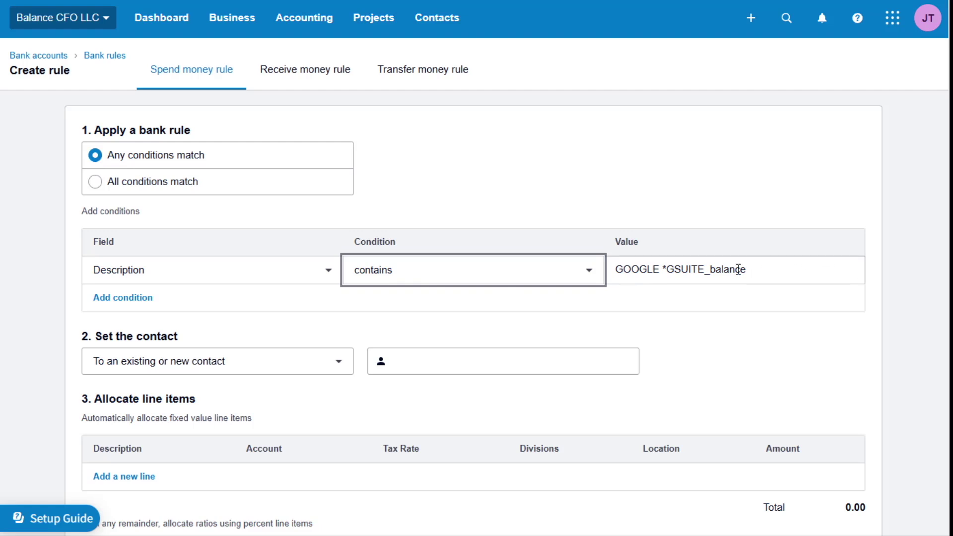
left_click(445, 212)
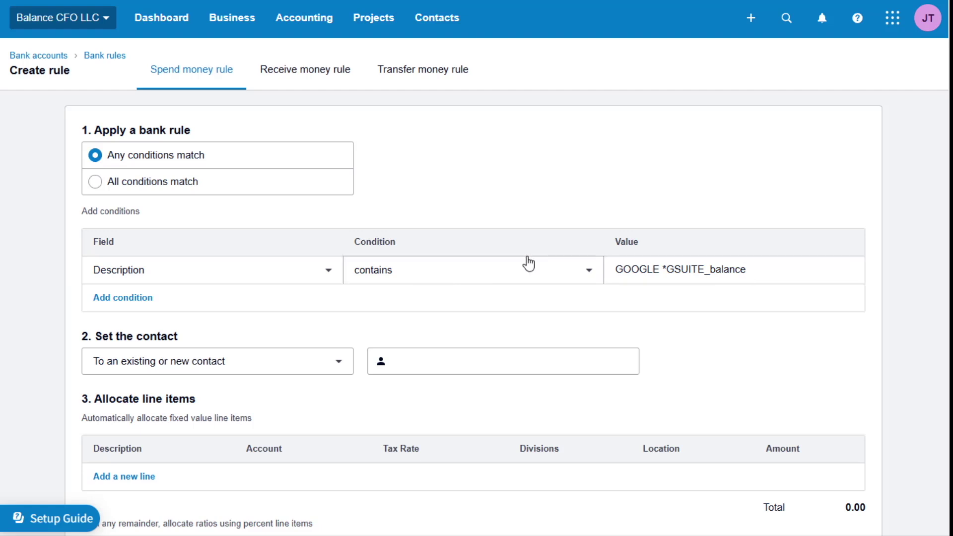
Set the rule's contact to Google and add an empty fixed-value line item
scroll(377, 234, "down", 3)
left_click(396, 226)
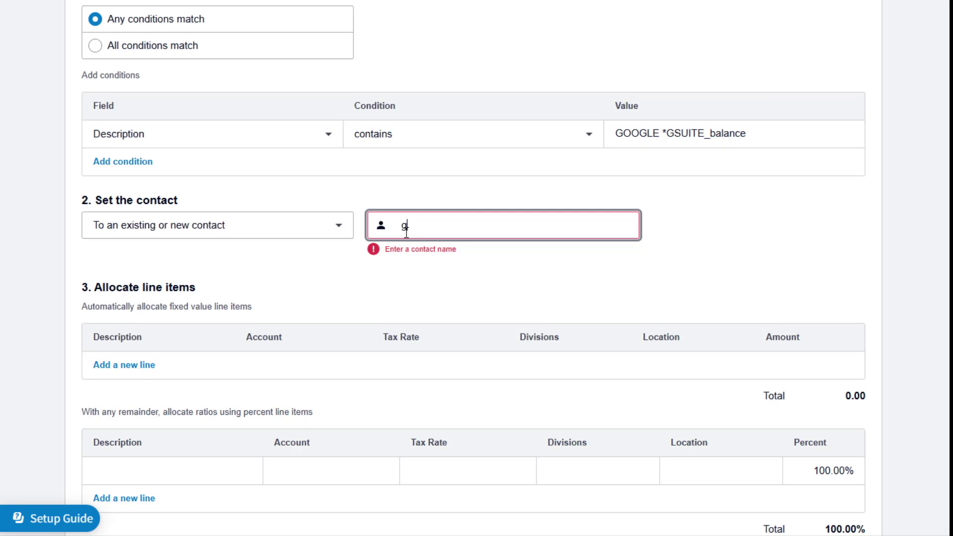
type("g")
key("Return")
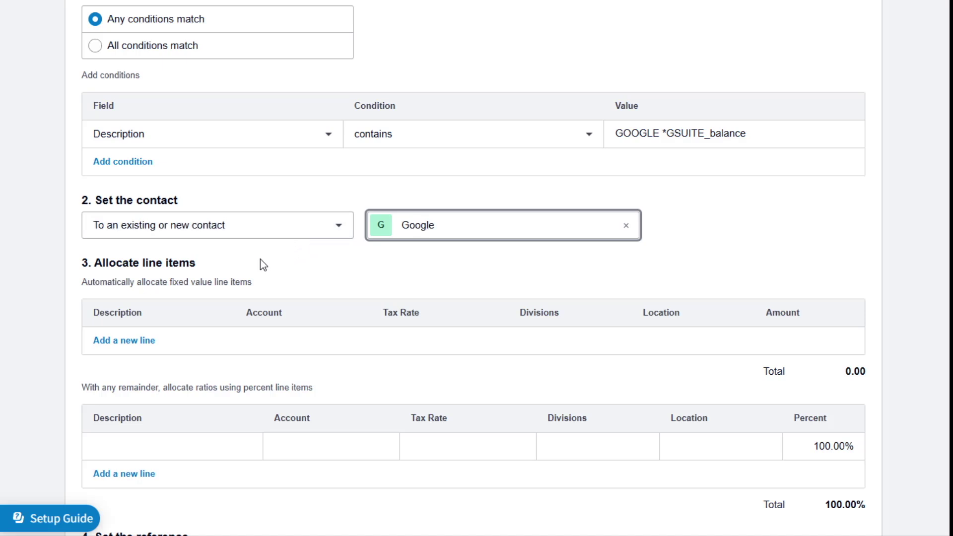
scroll(221, 278, "down", 1)
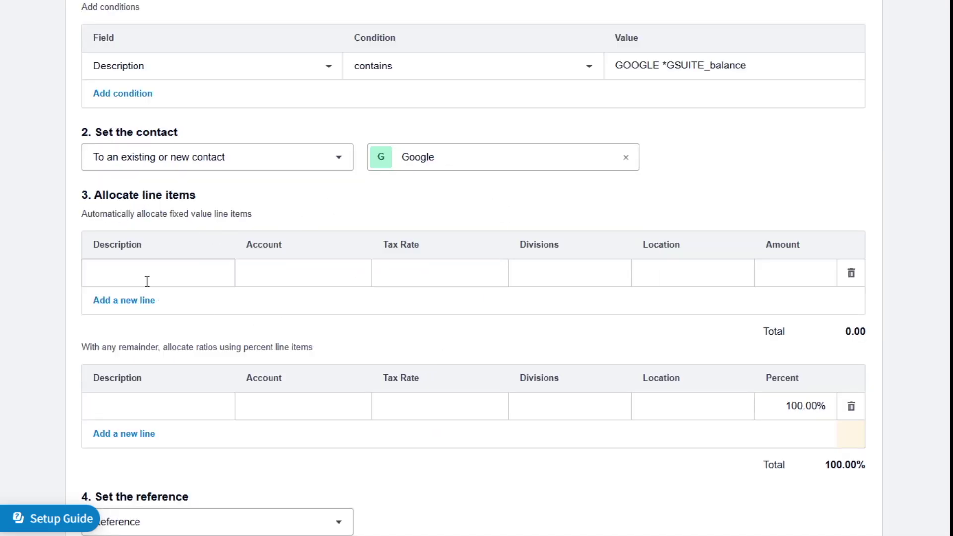
Give the percent line item the description Gsuite email rule and the account 6100 - Office Supplies
scroll(300, 334, "down", 1)
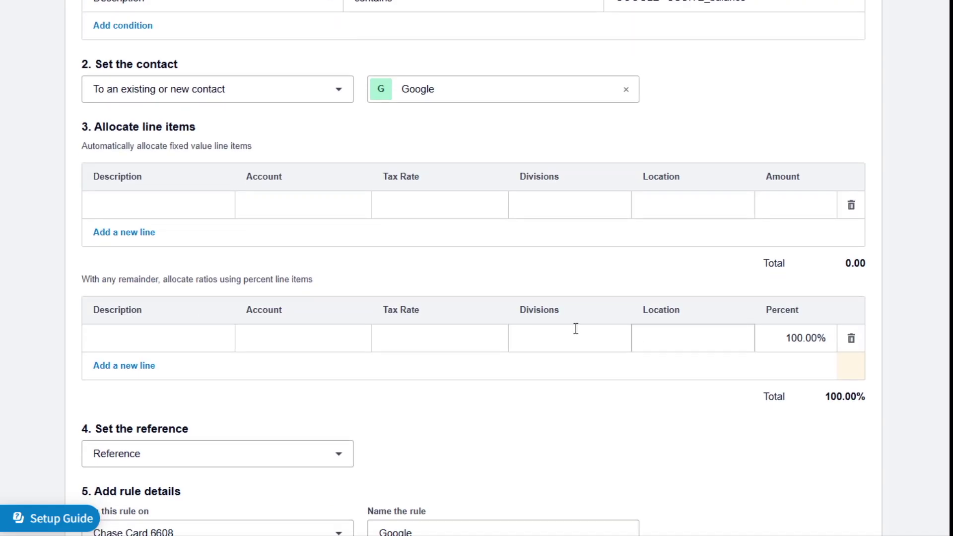
scroll(506, 160, "up", 3)
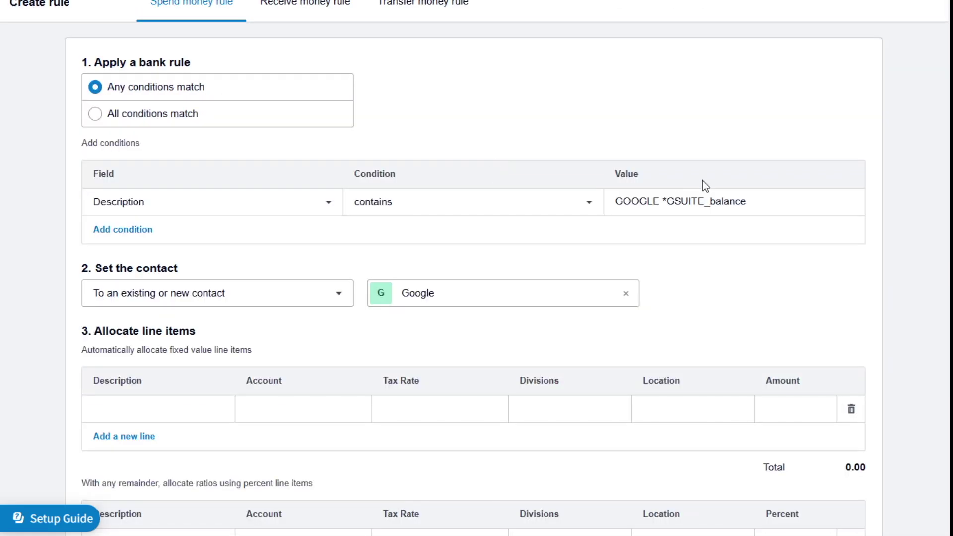
scroll(491, 208, "down", 3)
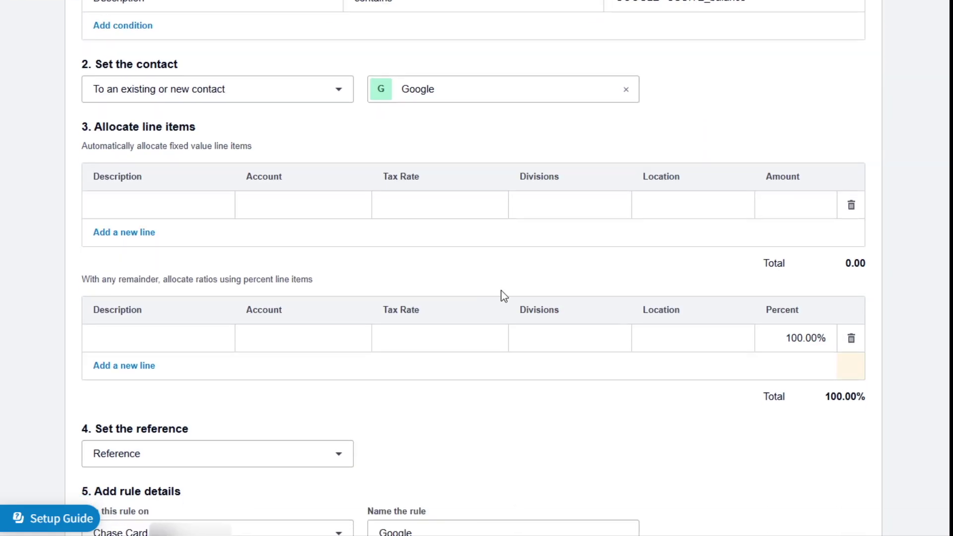
left_click(190, 340)
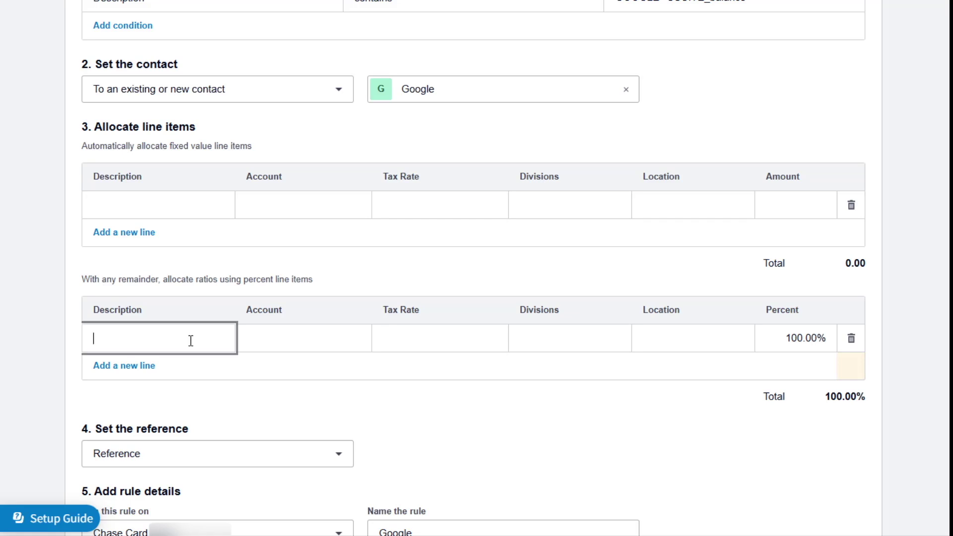
scroll(191, 340, "down", 1)
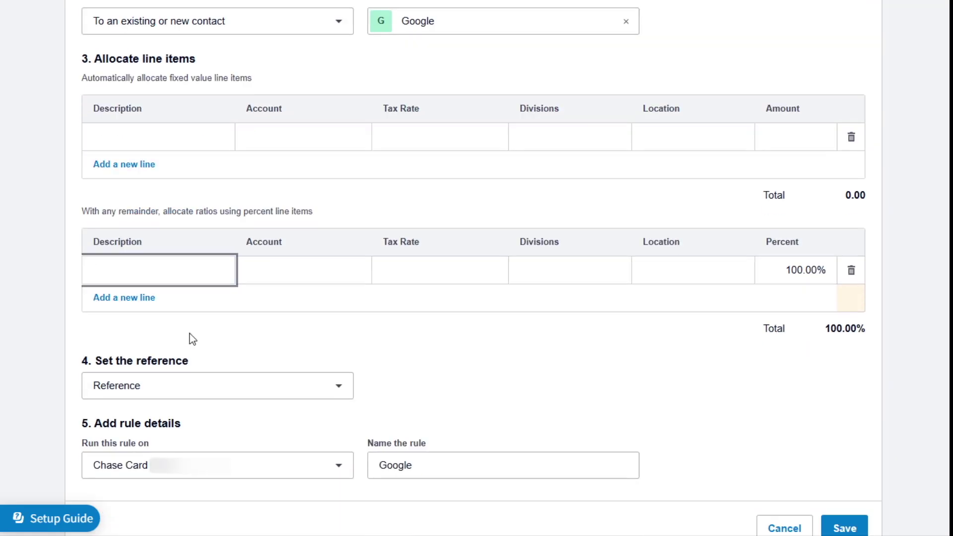
type("Gsuite email rule")
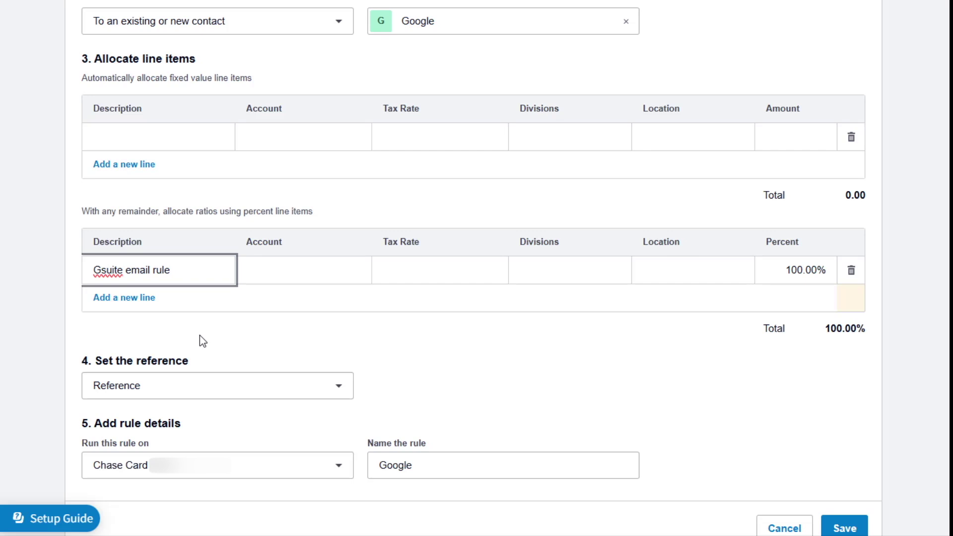
left_click(317, 269)
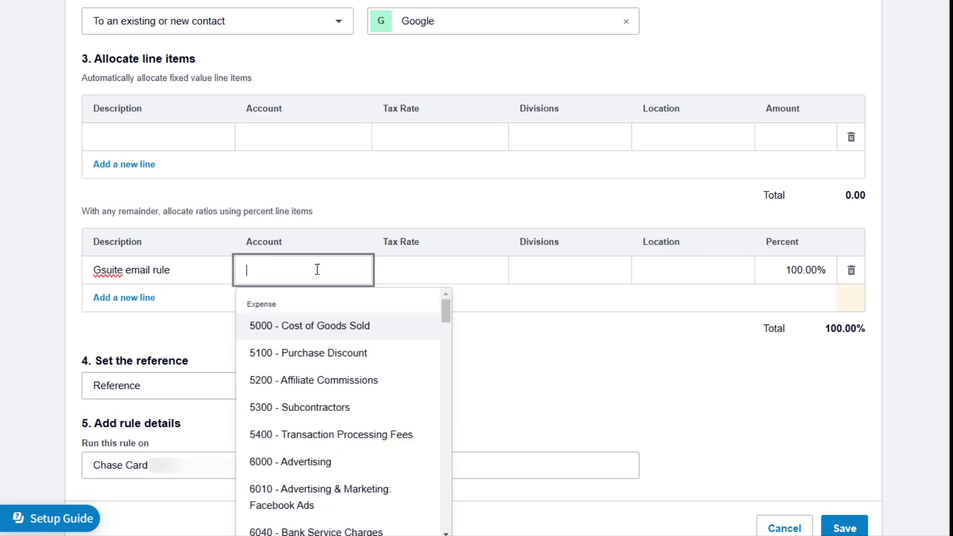
left_click(319, 328)
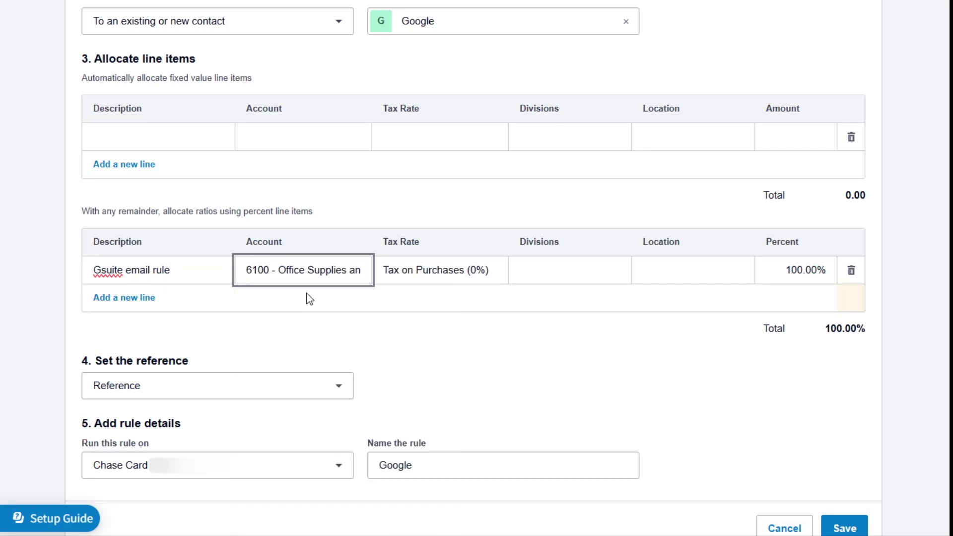
Assign the Affiliate Partnerships division to the Gsuite email rule line and set its percent to 50
left_click(574, 271)
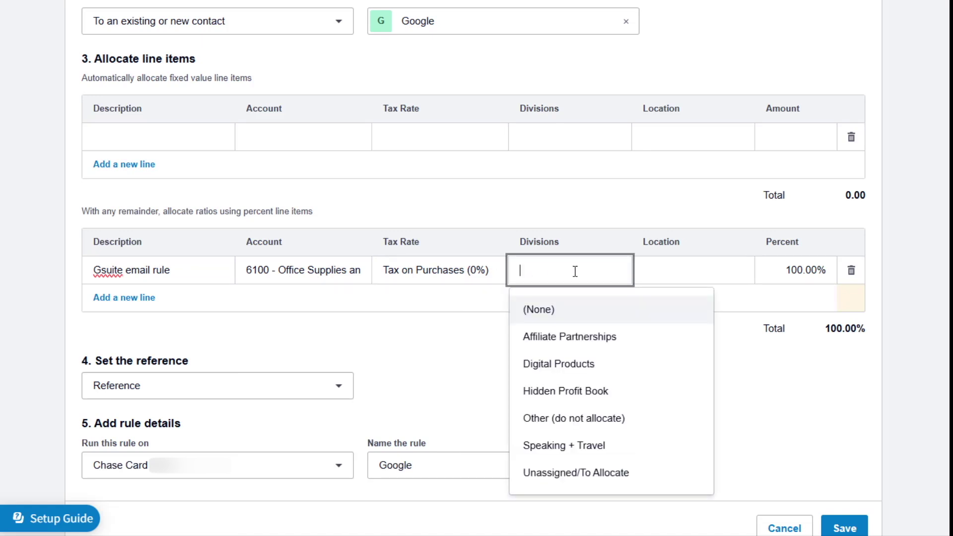
left_click(559, 342)
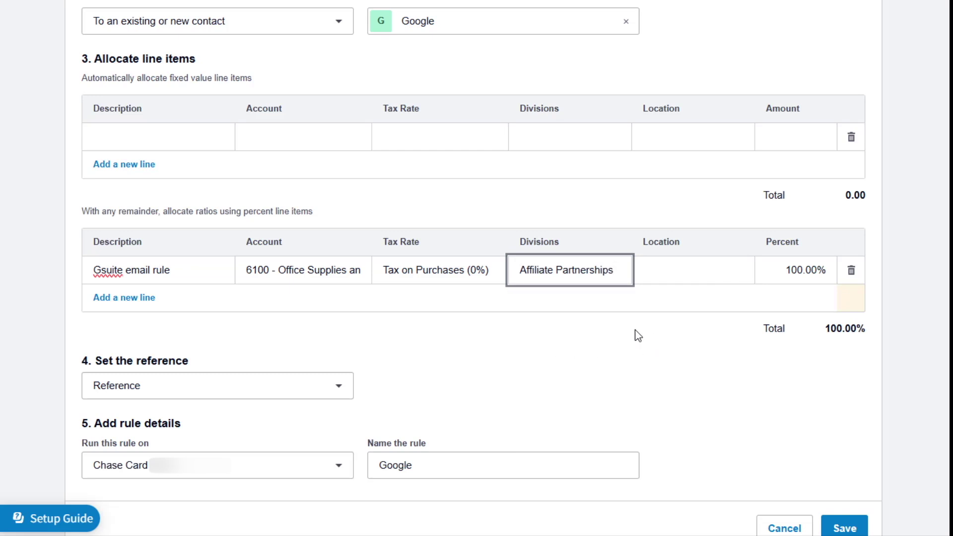
left_click(706, 275)
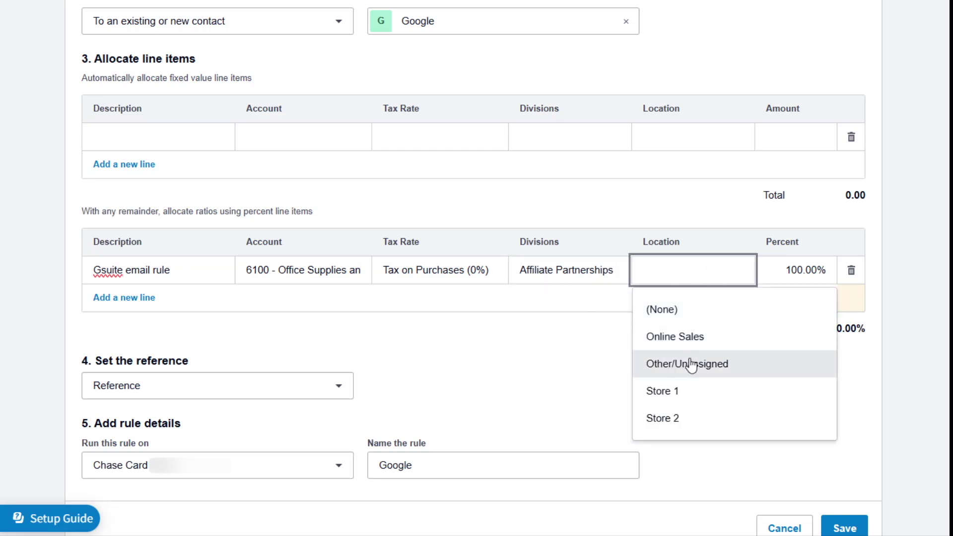
left_click(607, 320)
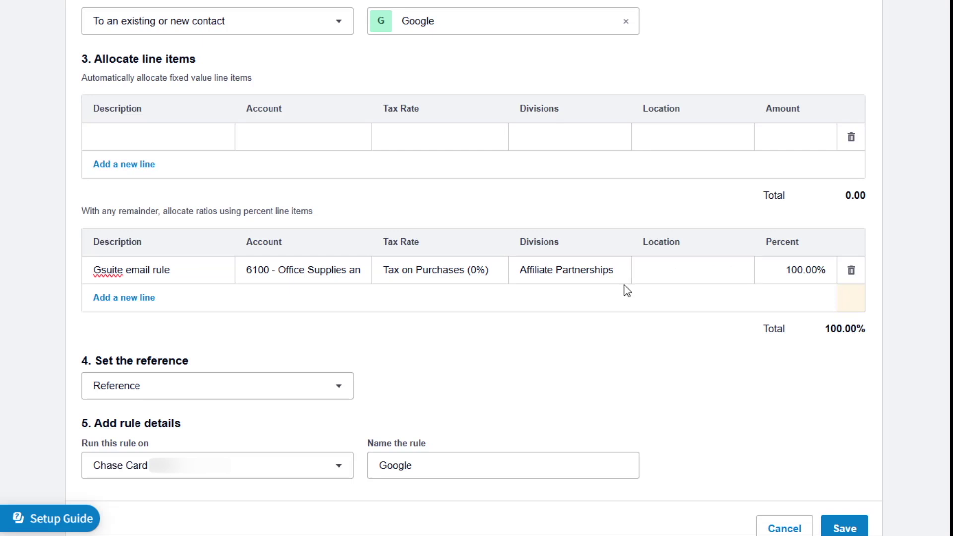
left_click(676, 270)
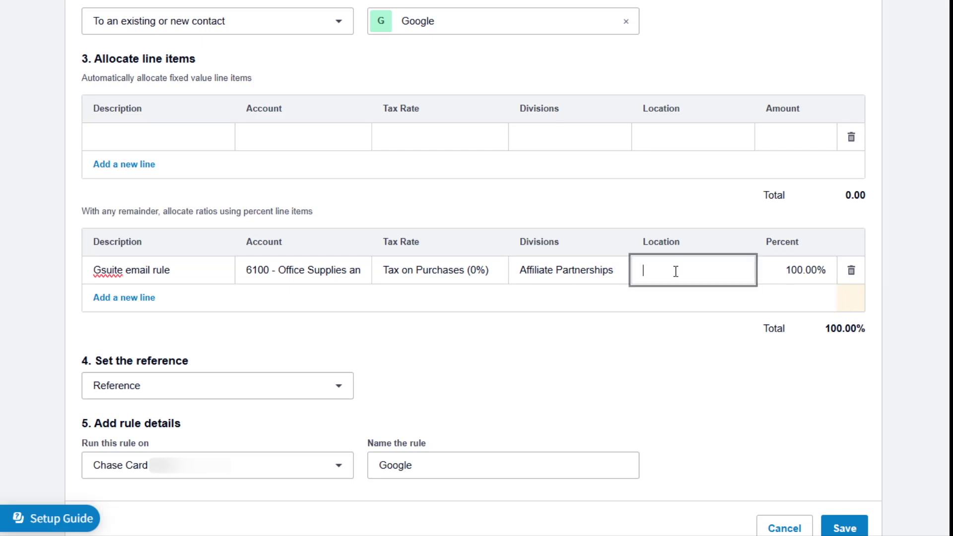
left_click(553, 324)
left_click(798, 270)
left_click(798, 270)
type("50")
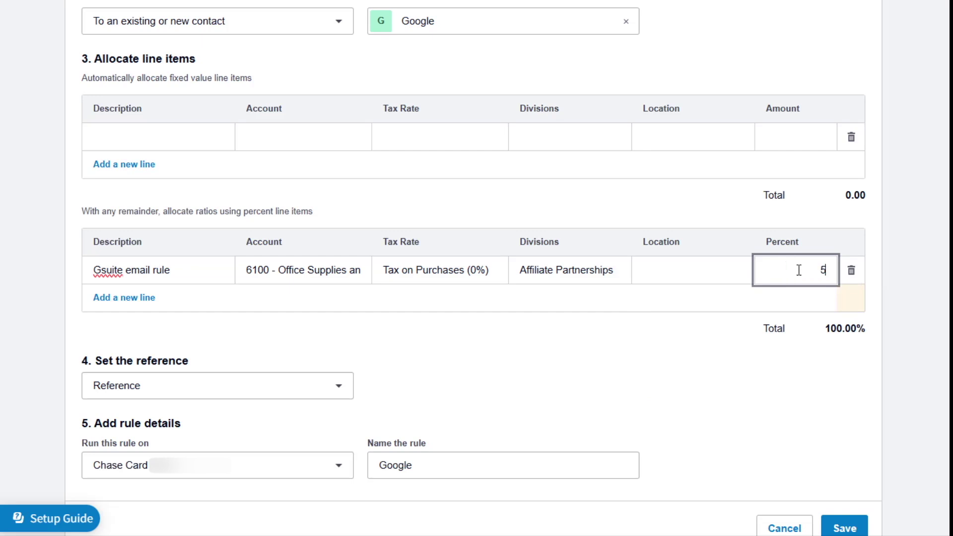
left_click(671, 350)
left_click(816, 268)
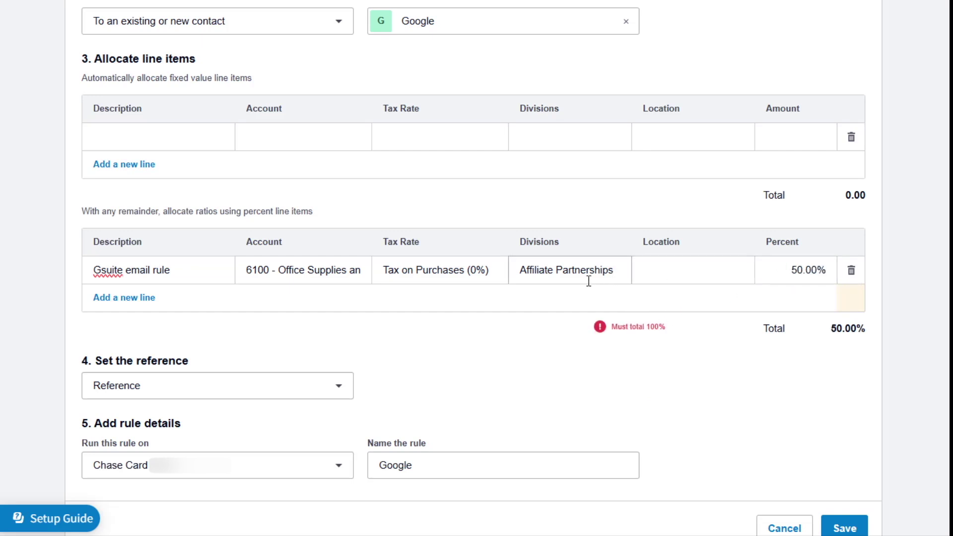
Add a second percent line item with the description Gsuite email rule and the account 6100 - Office Supplies
left_click(121, 299)
left_click(122, 301)
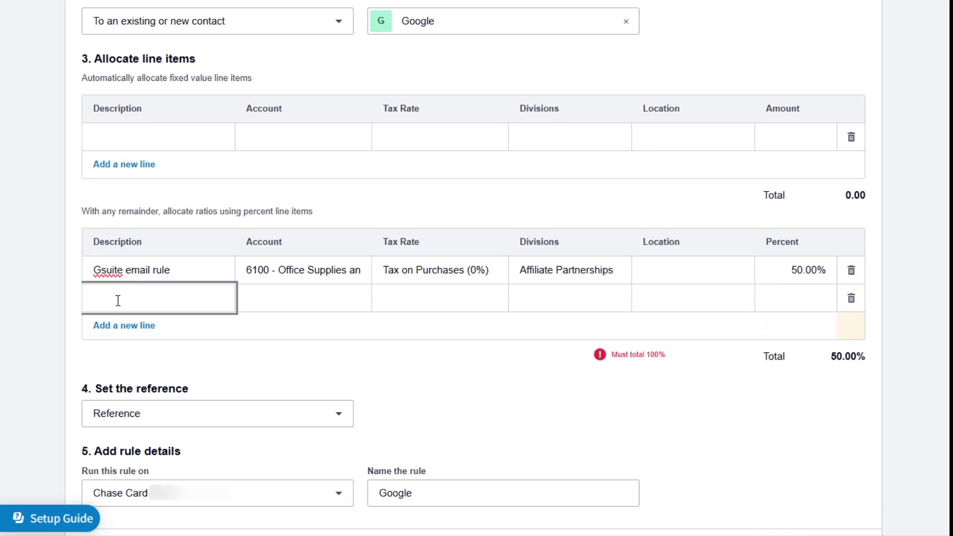
left_click(168, 273)
triple_click(86, 263)
key("ctrl+c")
left_click(145, 298)
key("ctrl+v")
left_click(303, 300)
type("6100")
left_click(351, 340)
Assign the Digital Products division to the second Gsuite email rule line and set its percent to 50
left_click(578, 299)
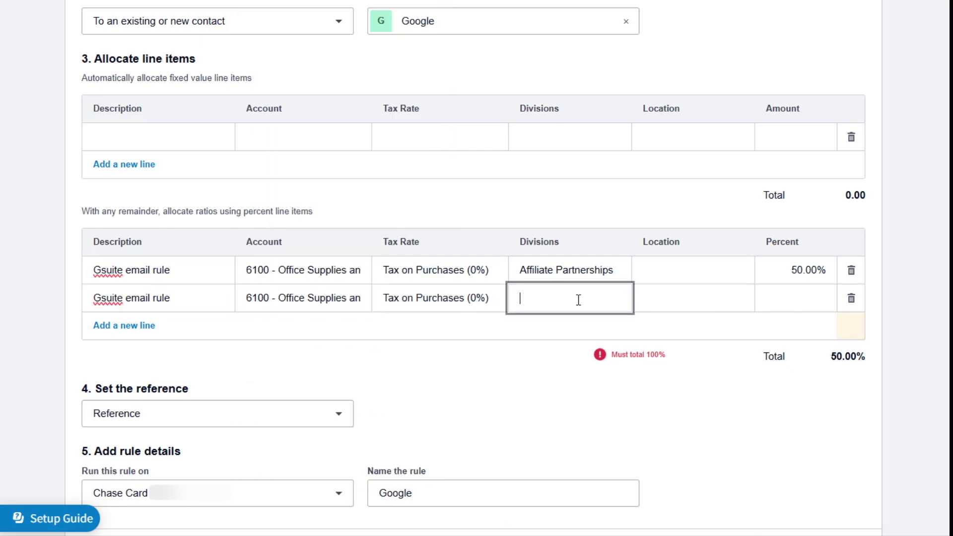
left_click(577, 395)
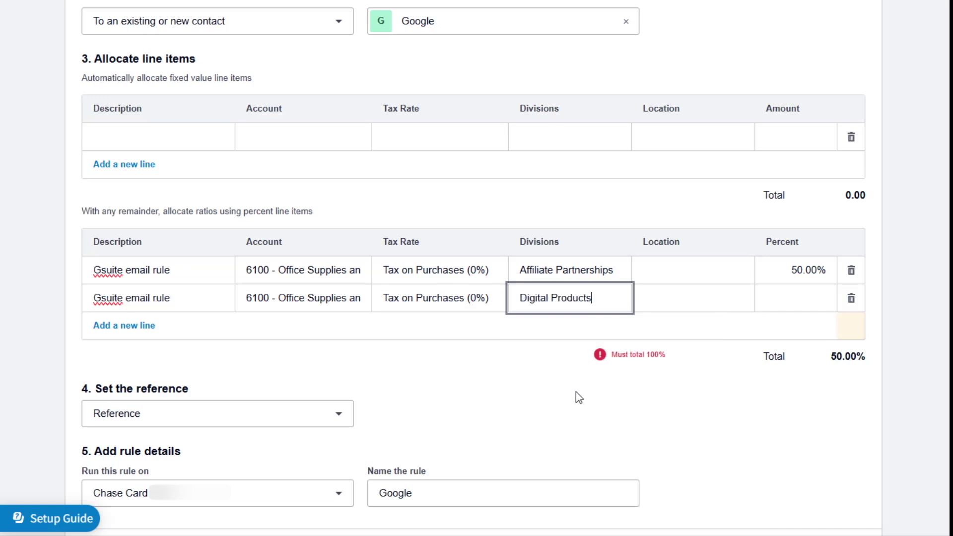
left_click(795, 299)
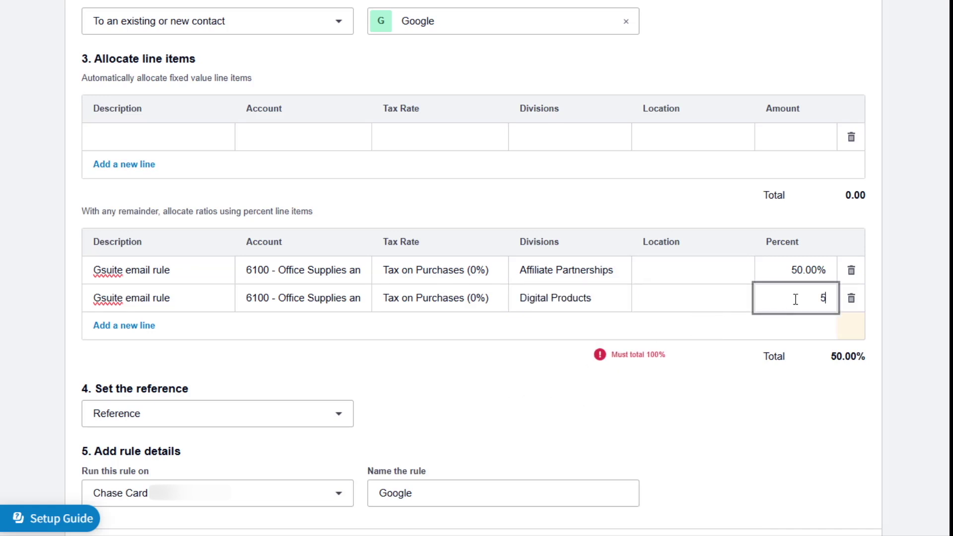
left_click(725, 404)
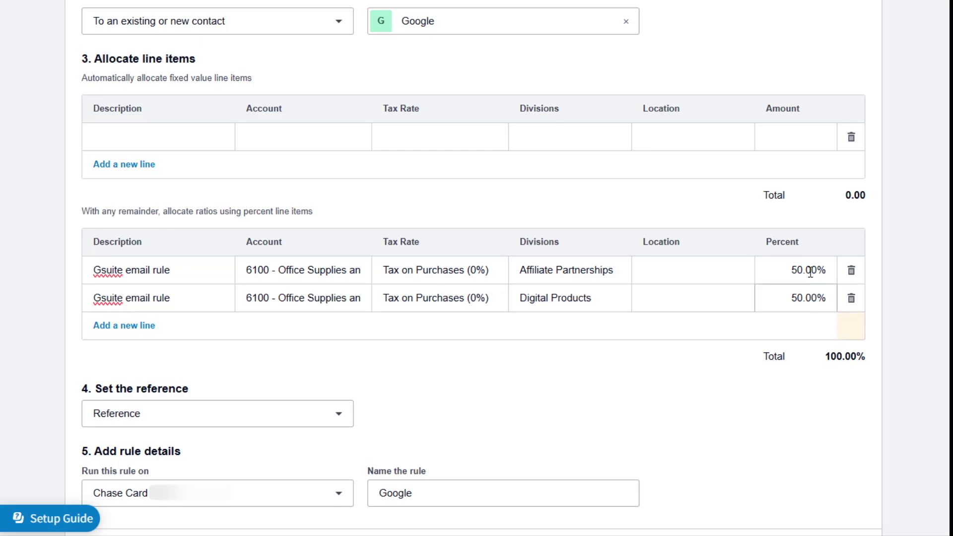
Set the Google rule to run on All bank accounts and save the bank rule
scroll(291, 238, "down", 1)
scroll(236, 210, "up", 7)
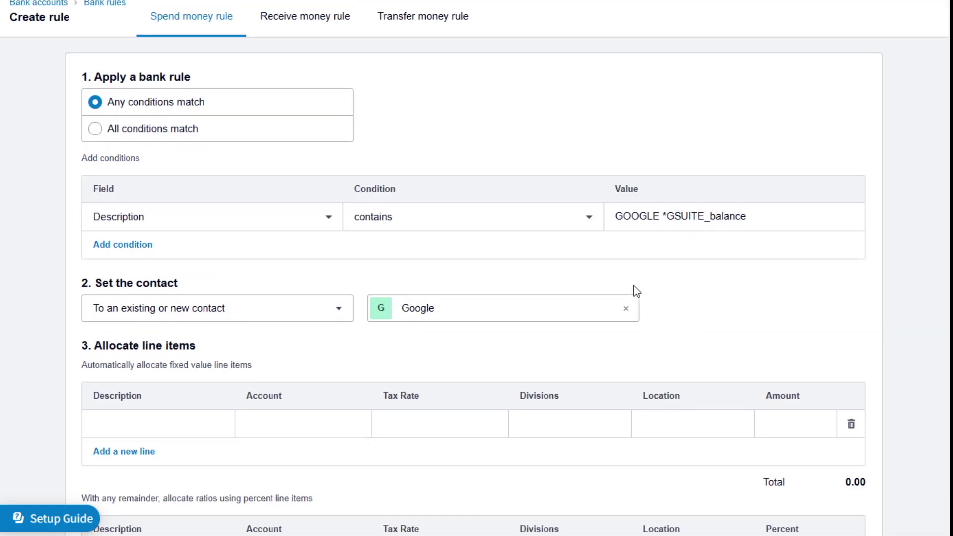
scroll(347, 298, "down", 4)
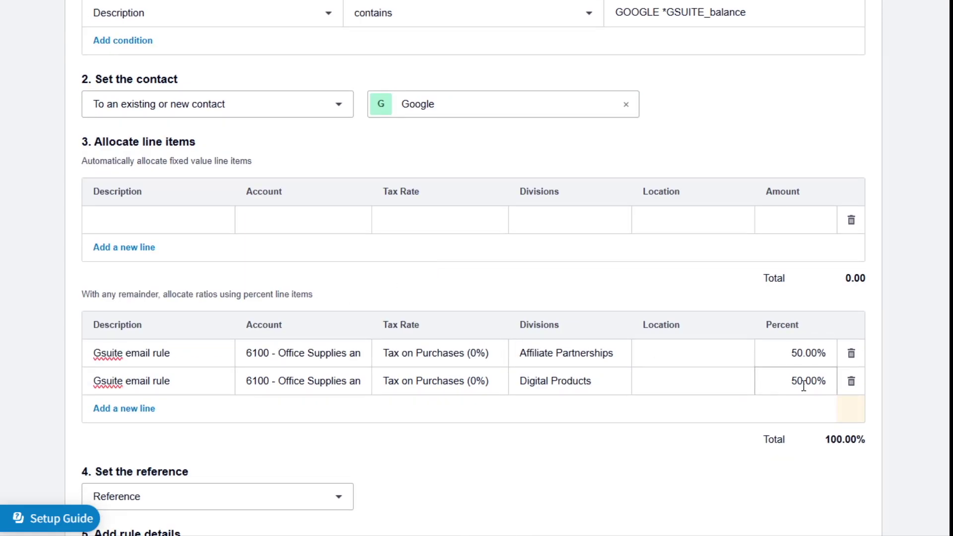
scroll(550, 349, "down", 3)
scroll(542, 346, "up", 4)
scroll(542, 345, "down", 4)
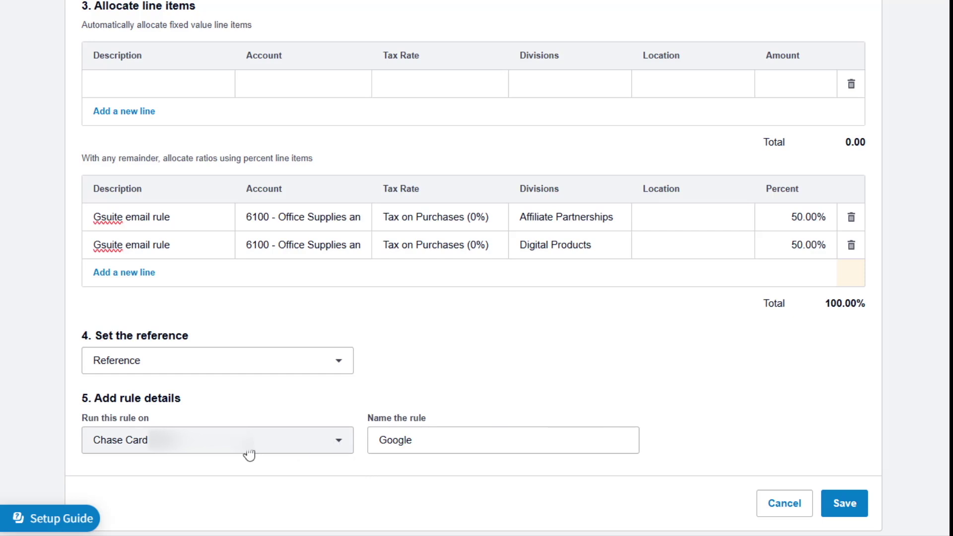
left_click(347, 449)
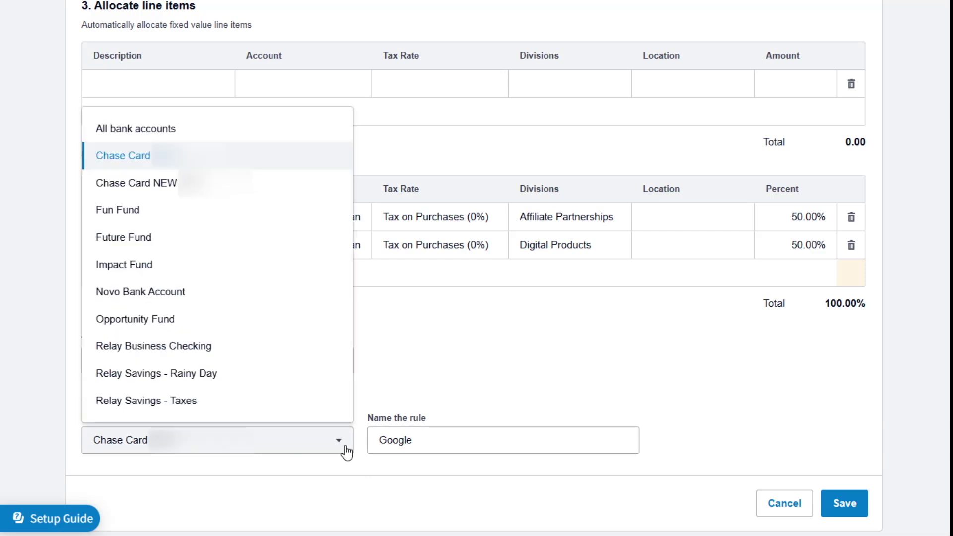
left_click(207, 130)
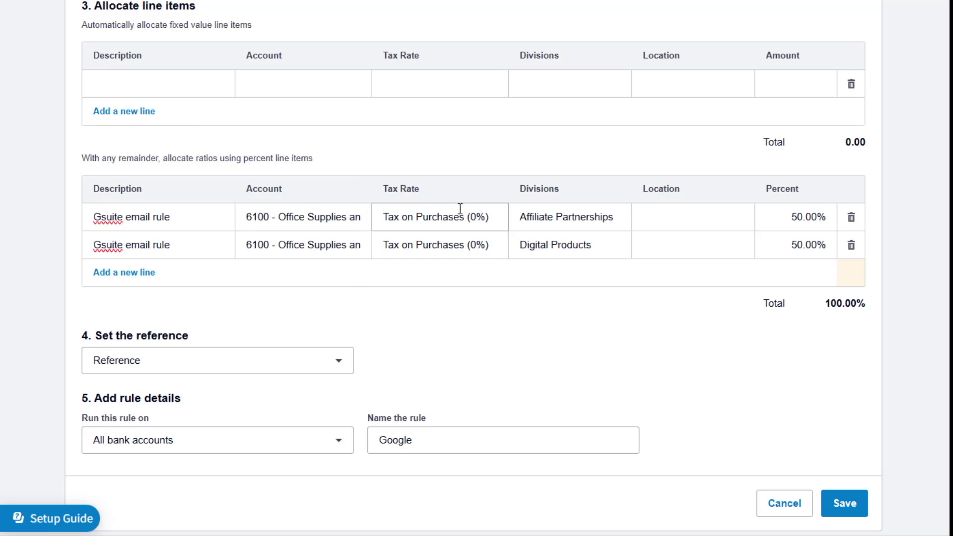
scroll(447, 205, "up", 6)
scroll(461, 187, "down", 6)
left_click(844, 503)
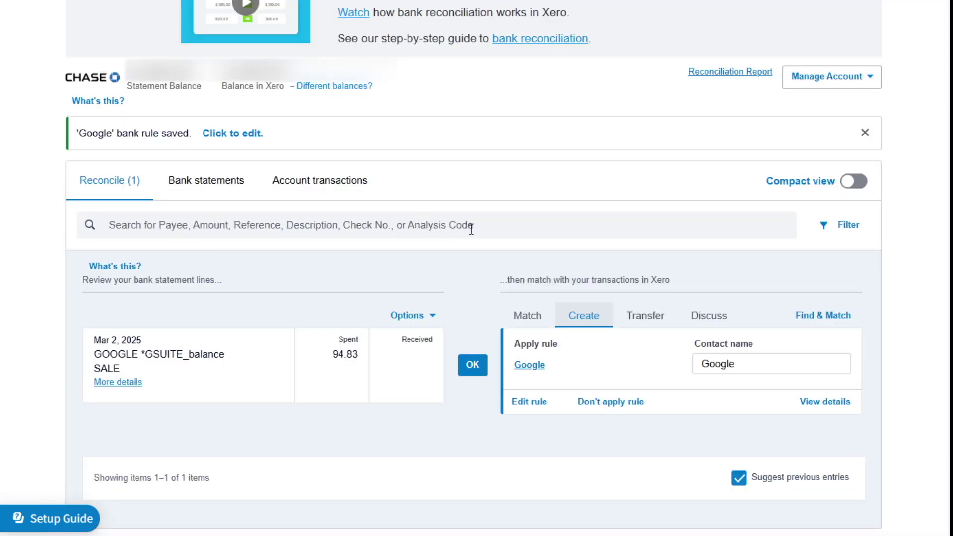